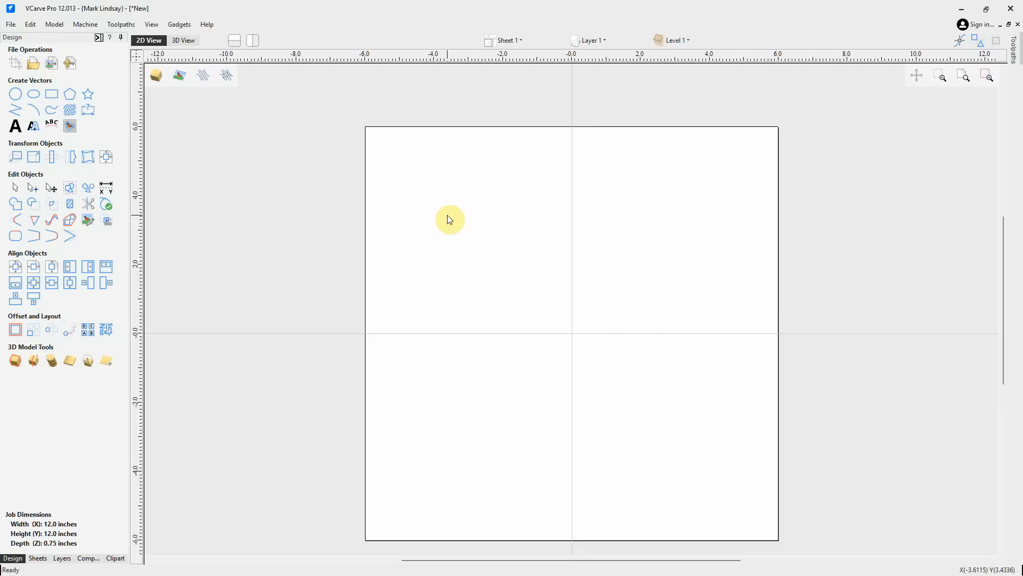
Draw a rectangle about 3 by 1.9 inches in the upper-left area of the sheet
click(51, 94)
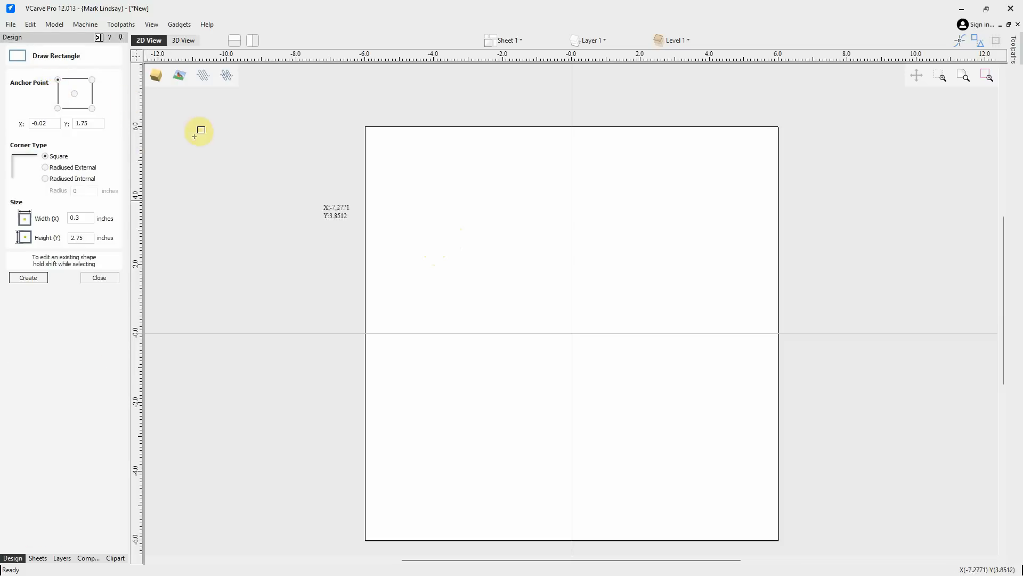
drag(432, 210, 532, 279)
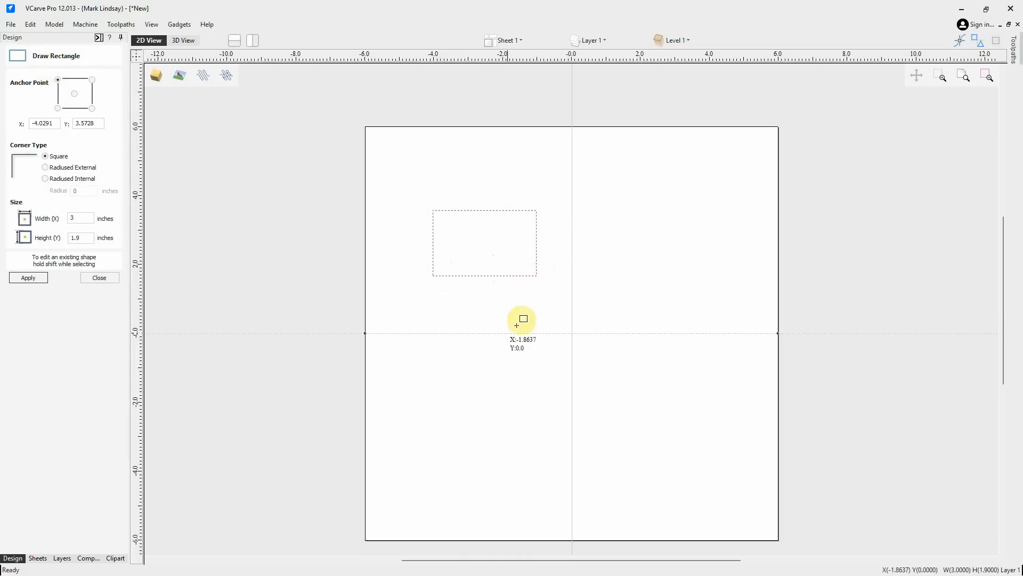
click(106, 281)
click(487, 326)
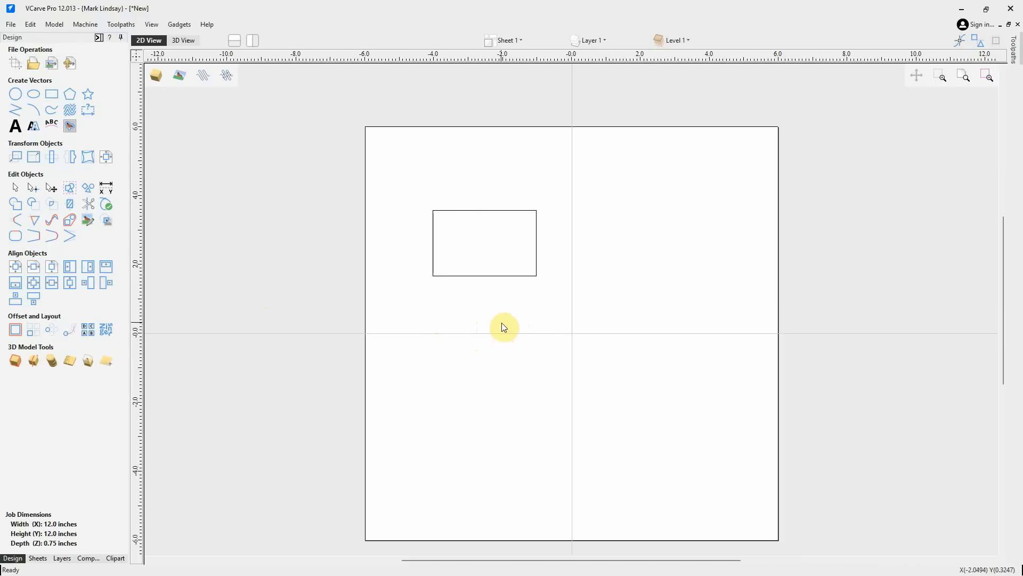
Select the rectangle and drag it around the sheet, leaving it back in the upper-left area
click(500, 276)
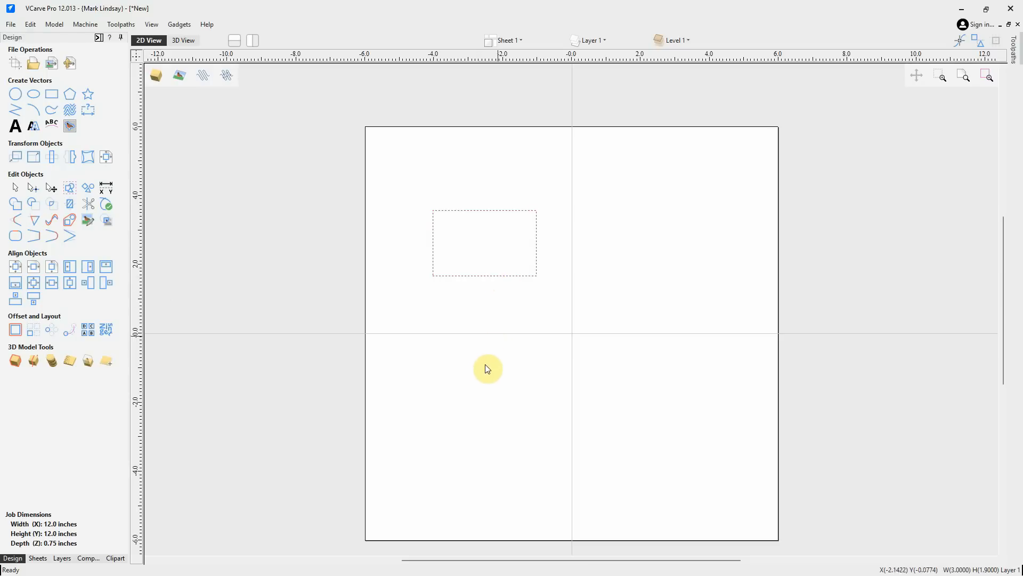
click(501, 276)
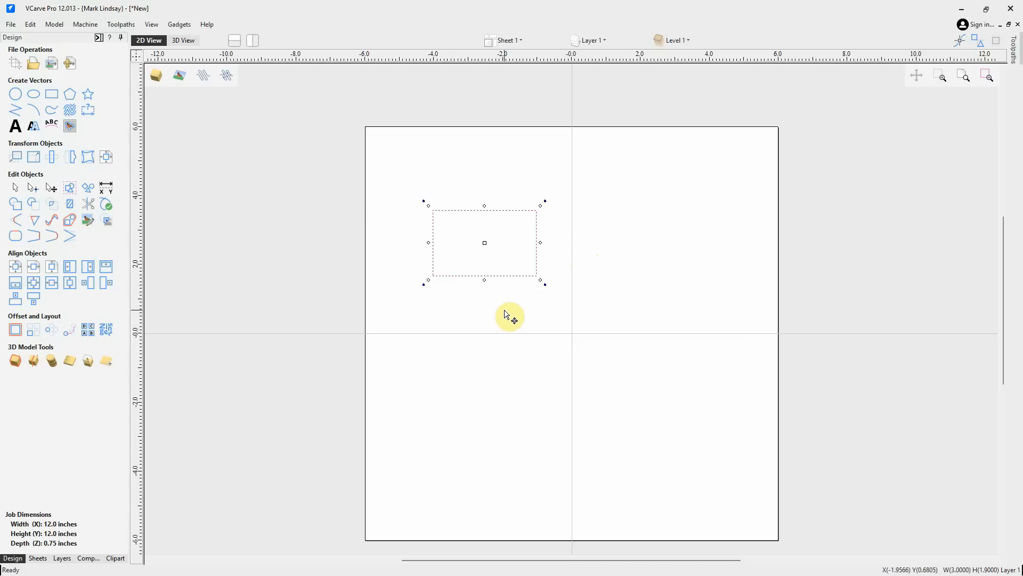
drag(486, 242, 656, 222)
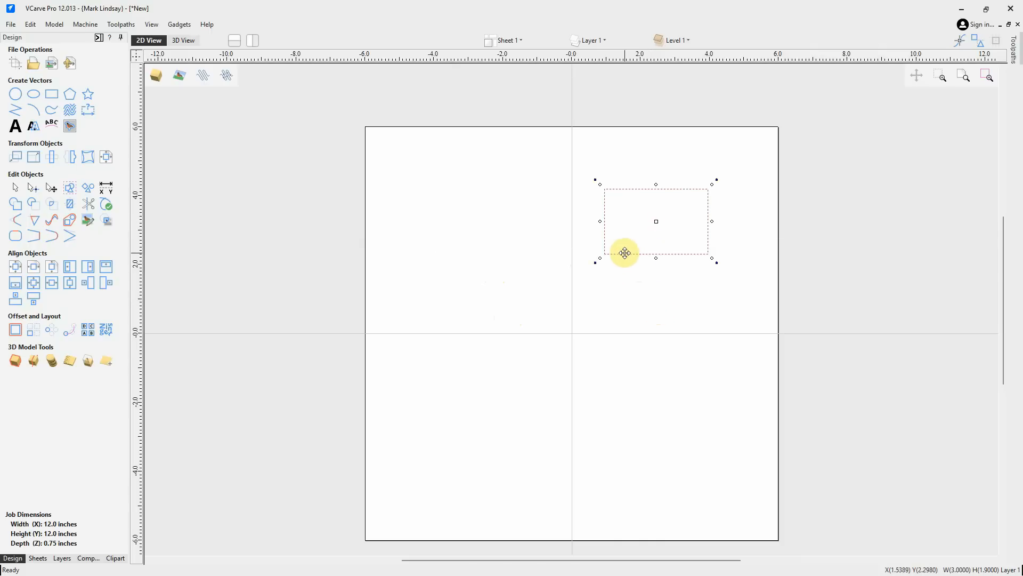
drag(625, 252, 623, 381)
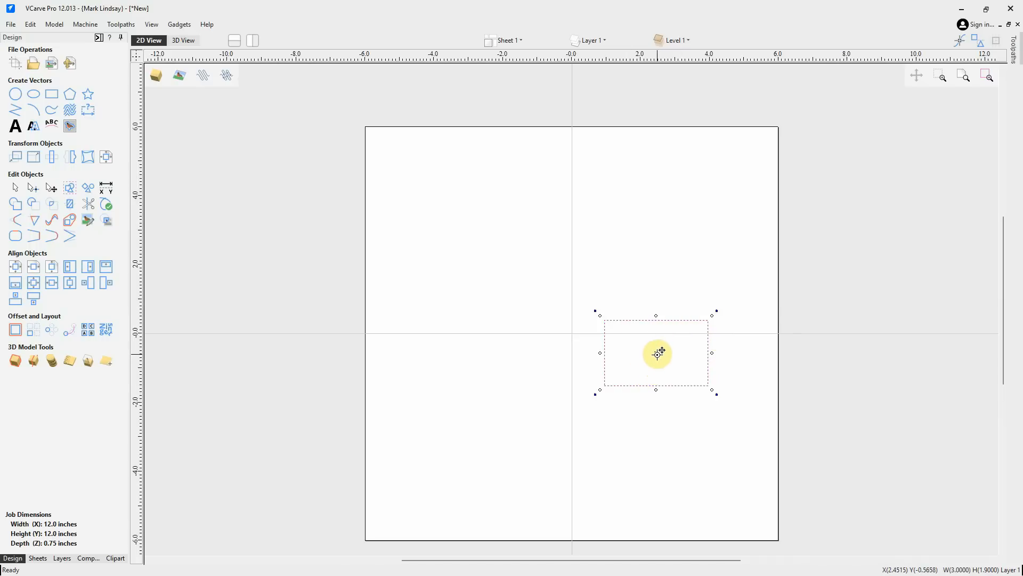
drag(656, 353, 479, 235)
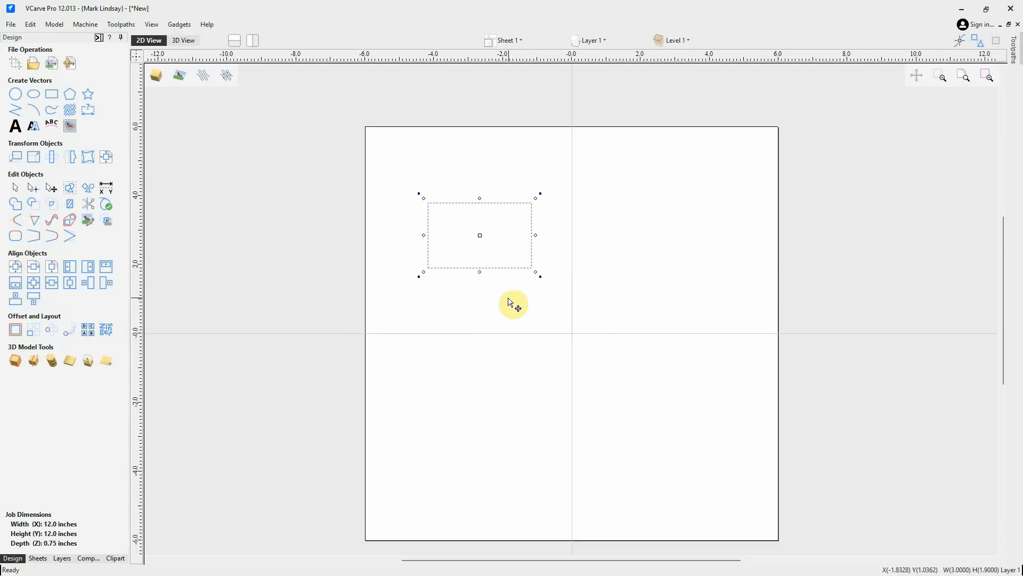
Stretch the rectangle to about 4.17 inches wide and 2.68 inches tall using its side handles
drag(536, 236, 577, 235)
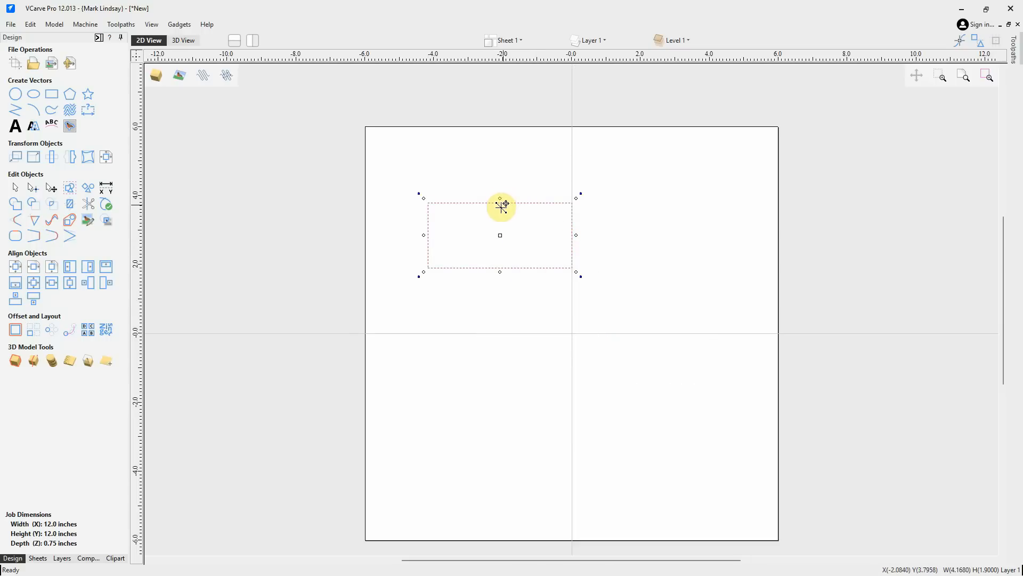
drag(501, 200, 500, 175)
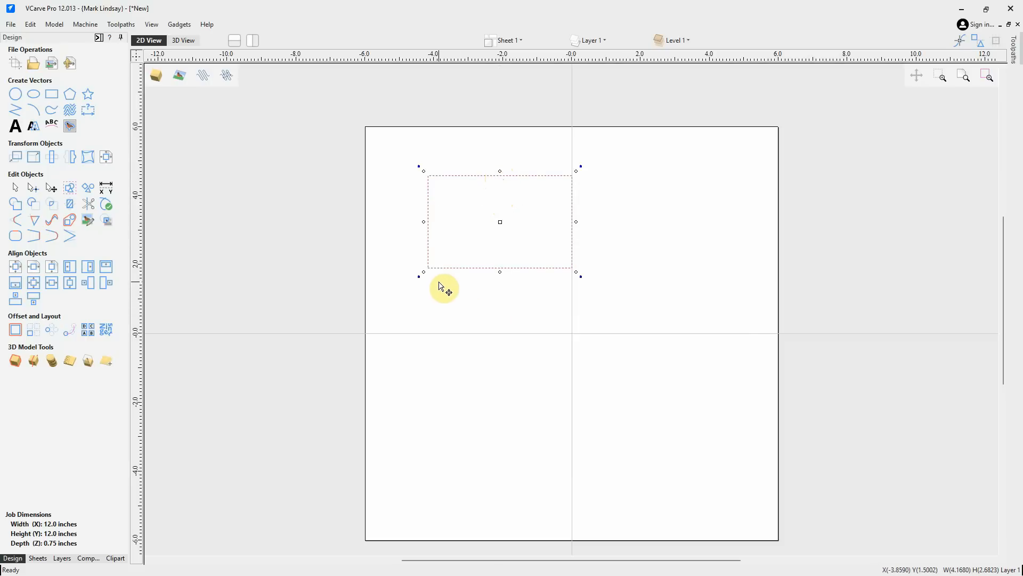
drag(419, 277, 442, 302)
key(ctrl+z)
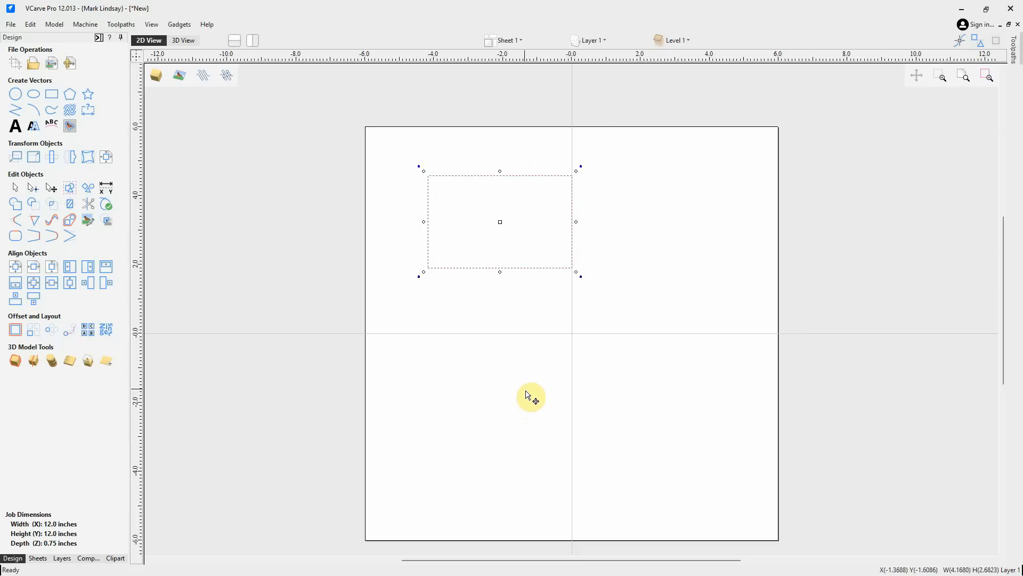
click(523, 313)
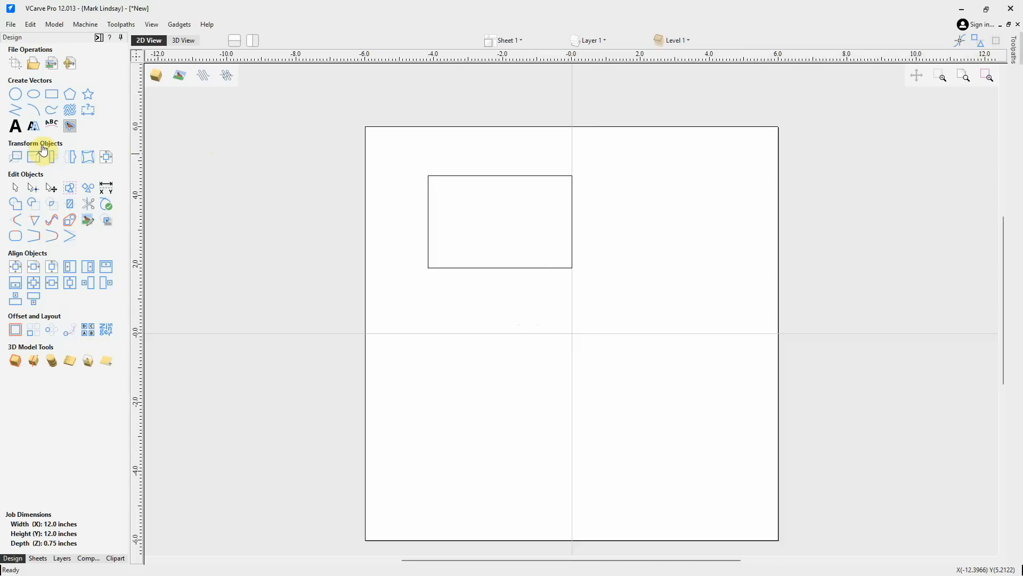
Move the selected rectangle so its centre sits at absolute position X 1, Y 1 inches
click(536, 253)
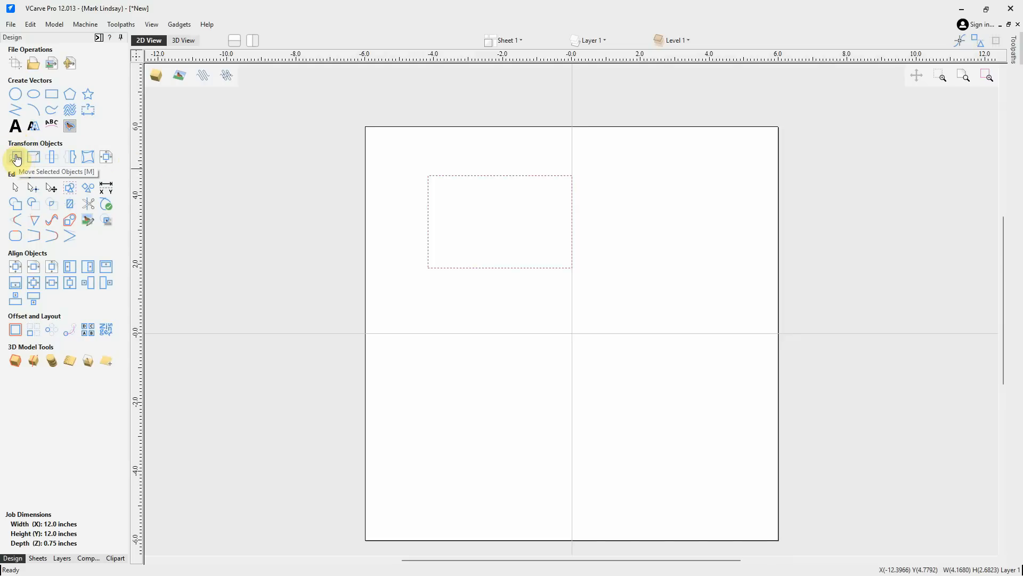
click(16, 158)
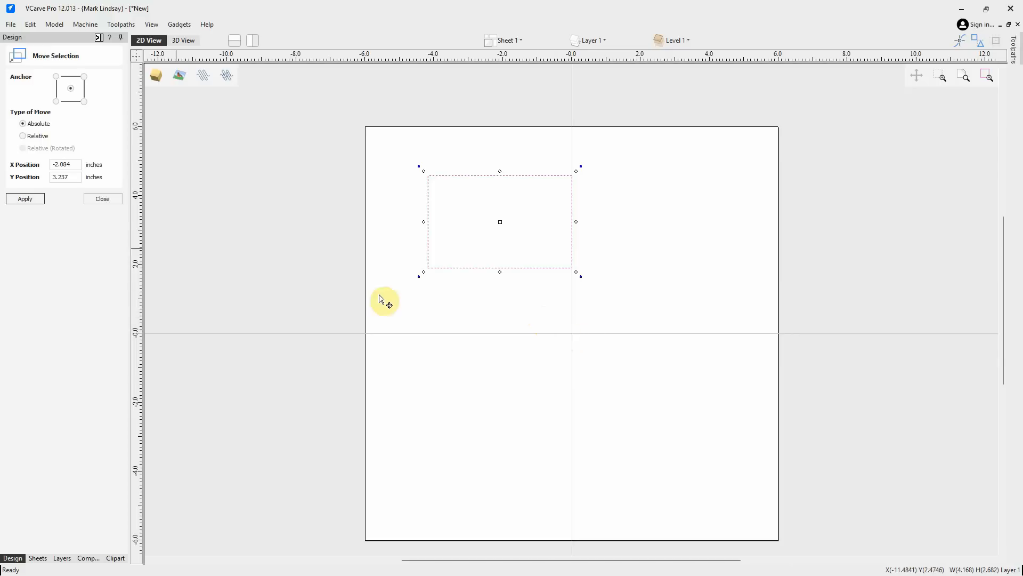
drag(74, 165, 55, 164)
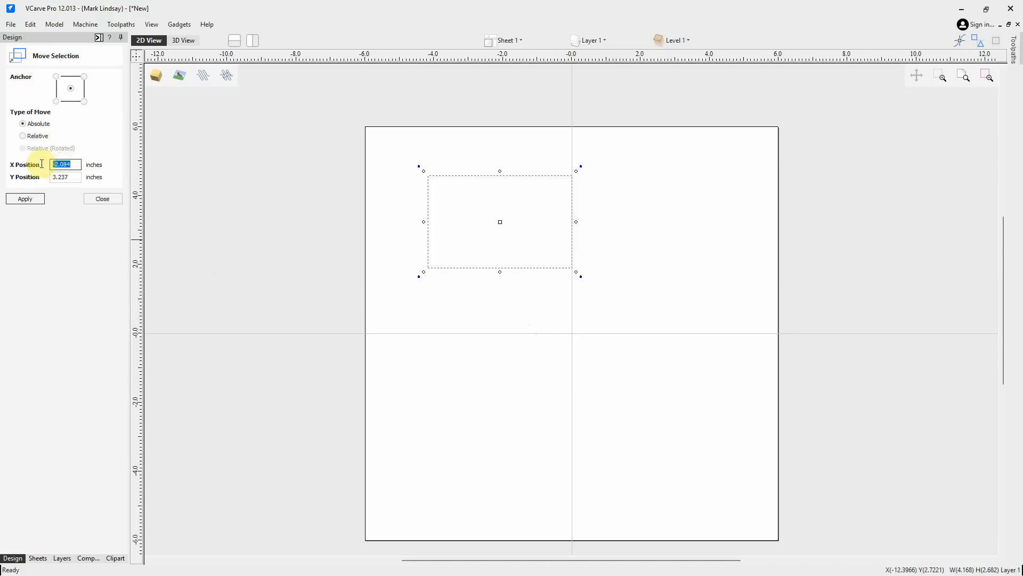
text(1)
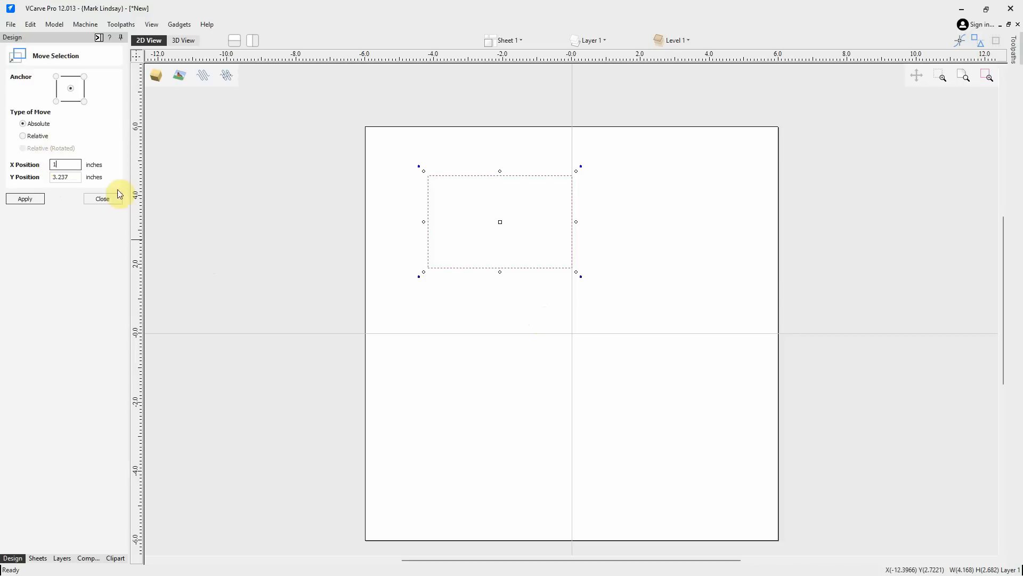
drag(75, 177, 48, 176)
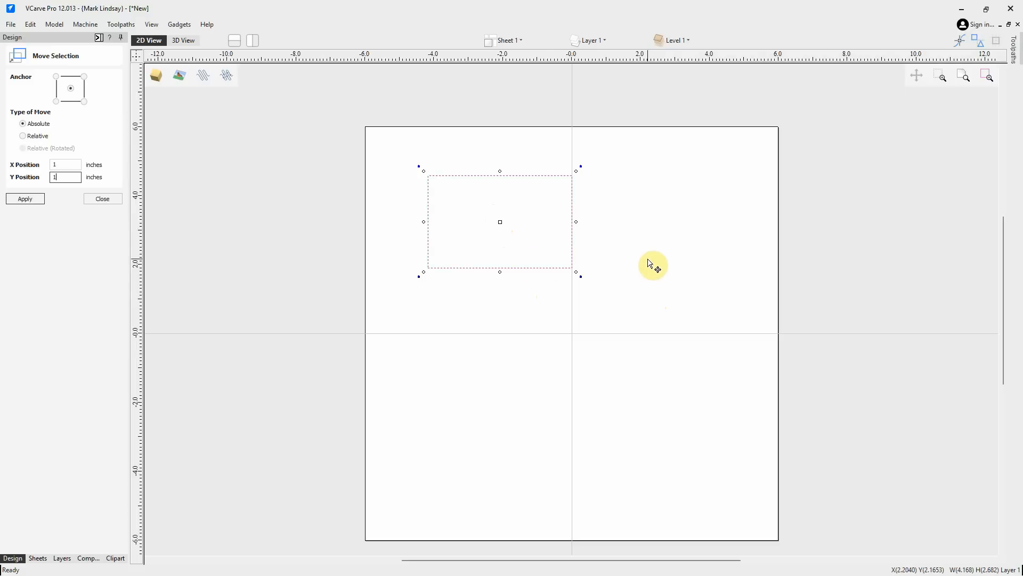
click(28, 200)
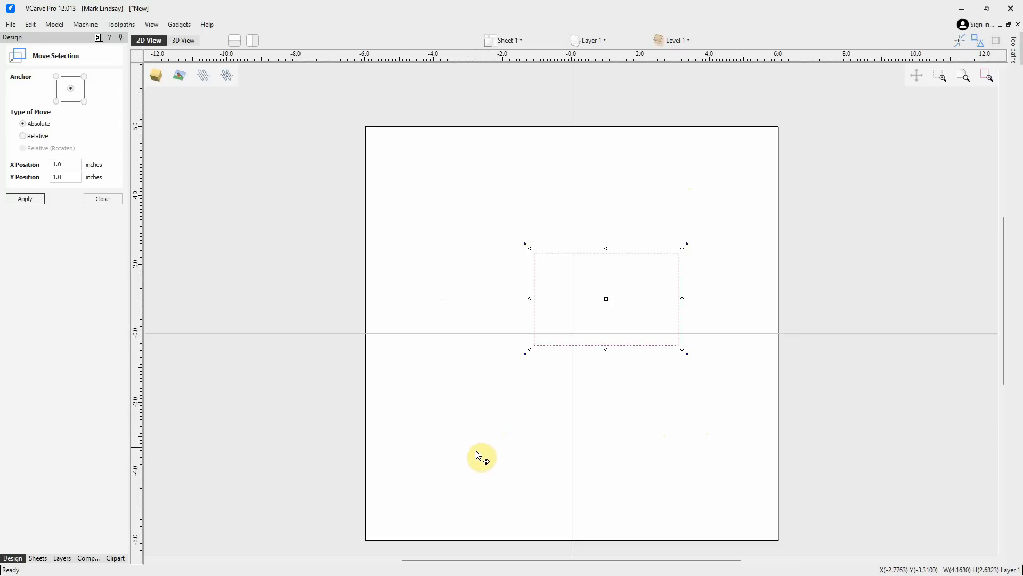
Move the rectangle relatively by 1 inch in X and 1 inch in Y
click(22, 136)
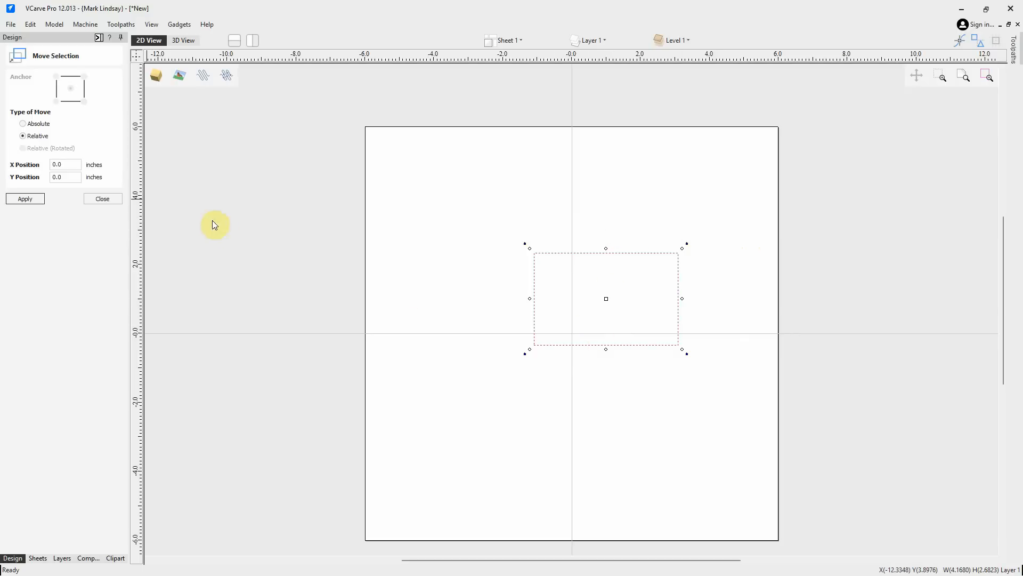
drag(64, 164, 40, 164)
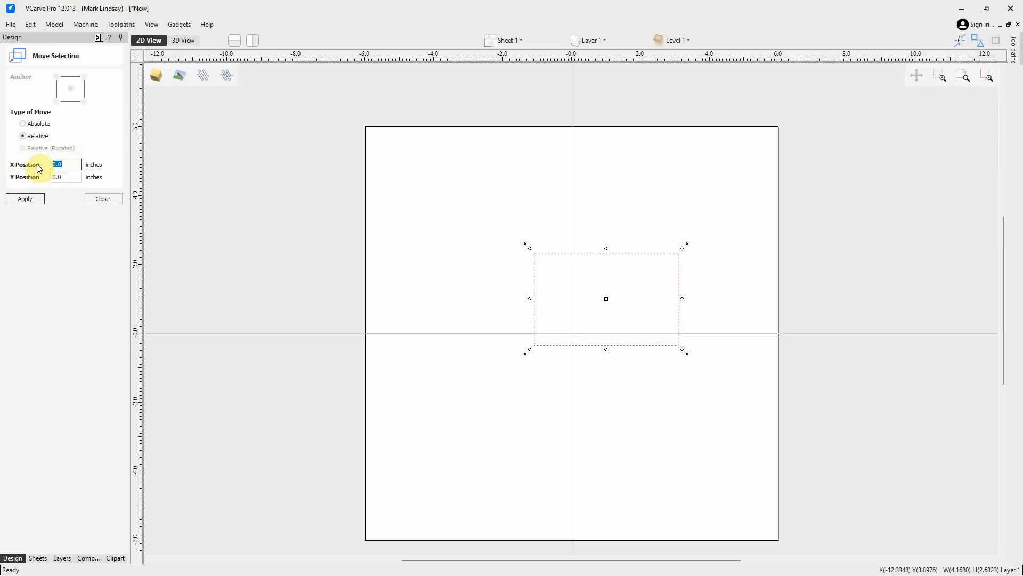
text(1)
click(65, 177)
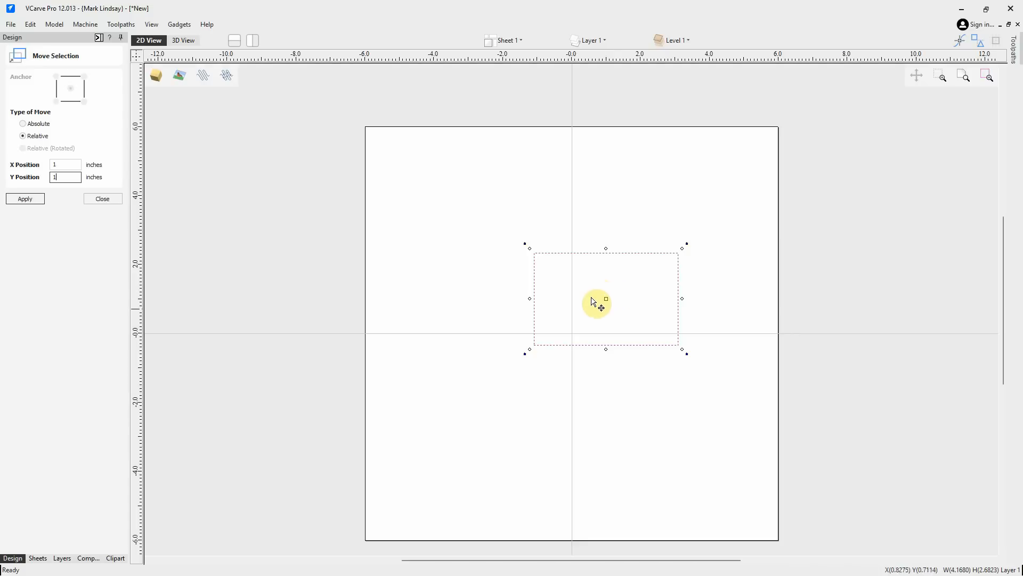
click(25, 200)
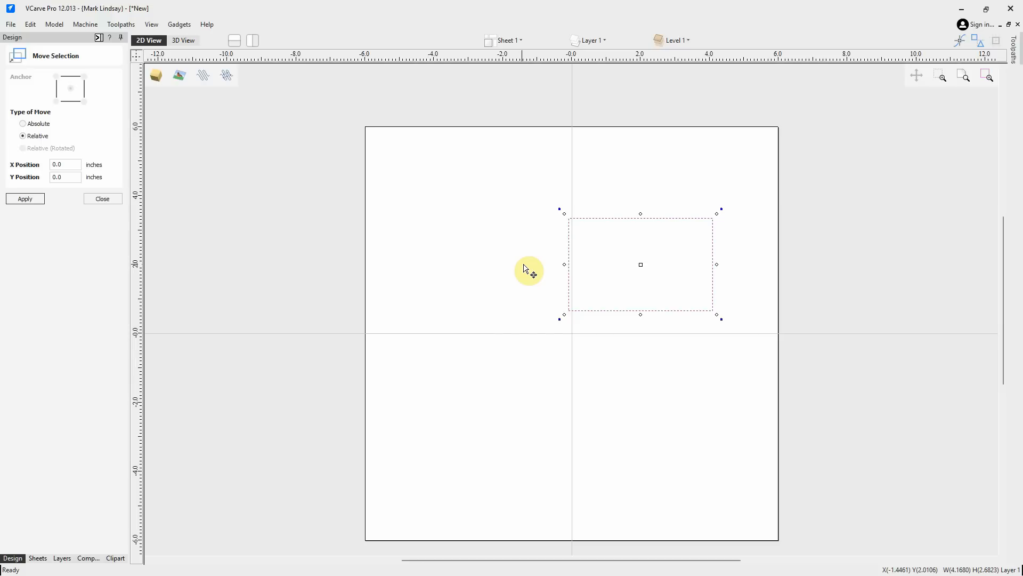
Move the rectangle relatively by -3.0 inches in X
double_click(66, 165)
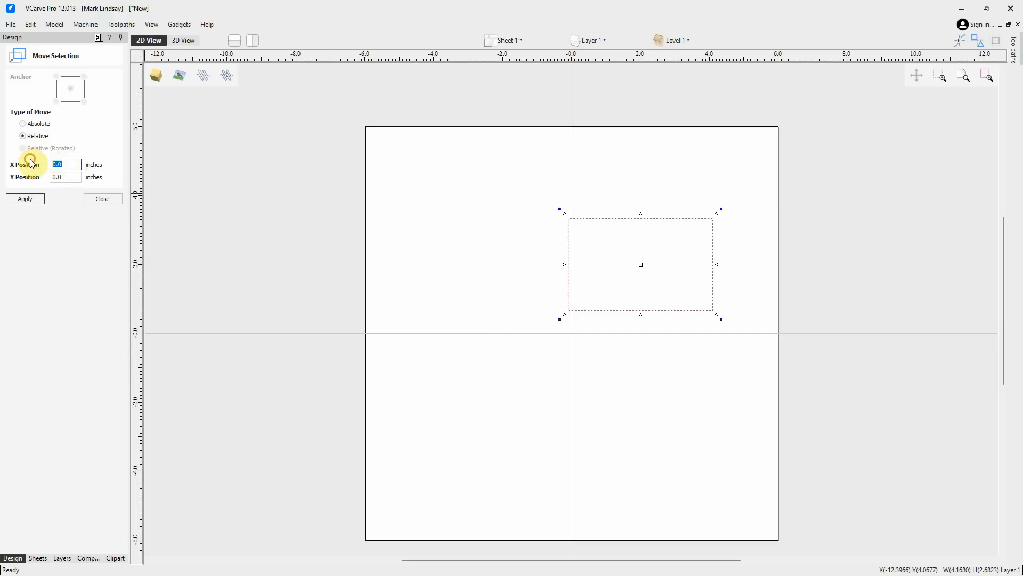
text(-)
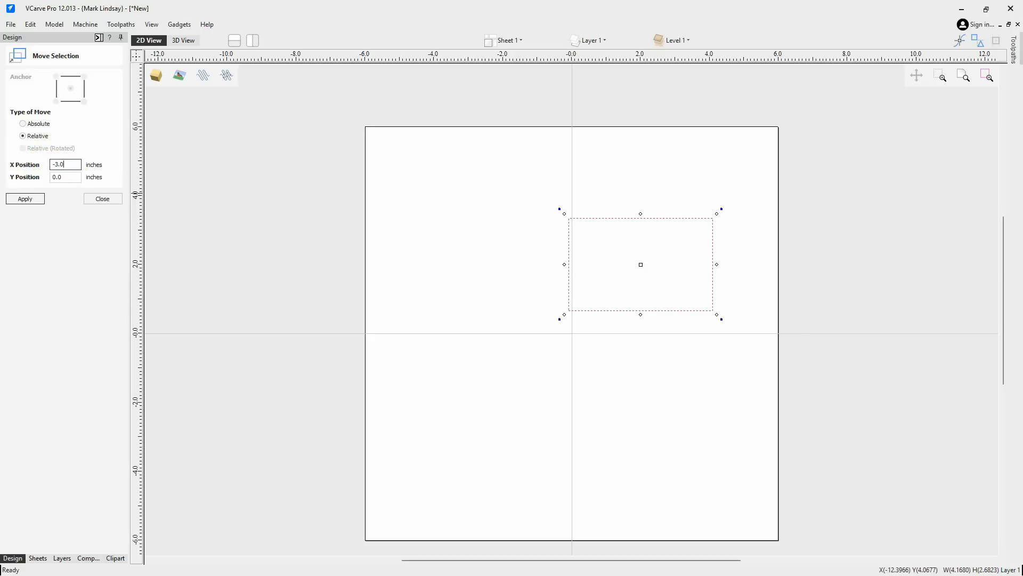
text(3.0)
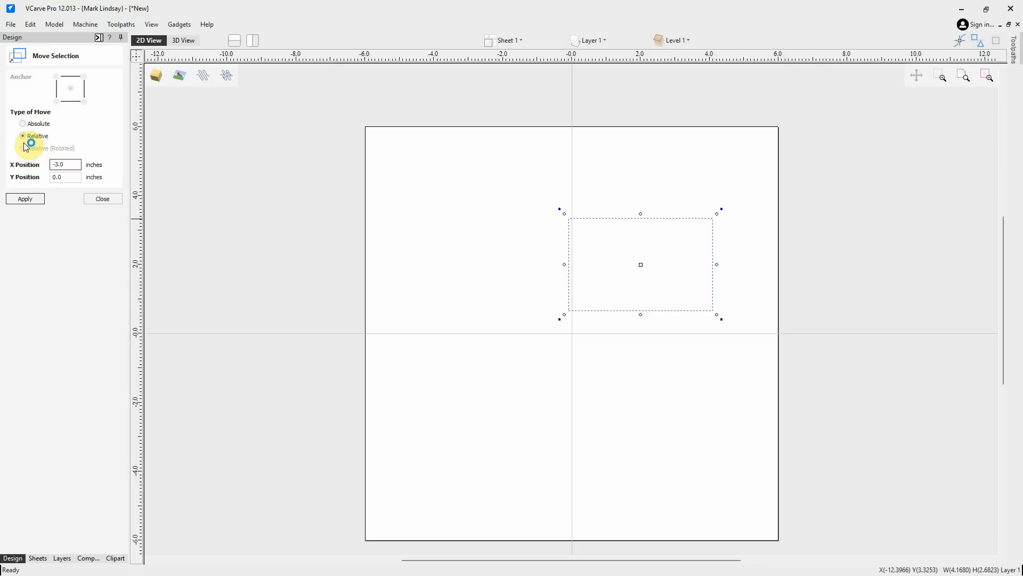
click(27, 199)
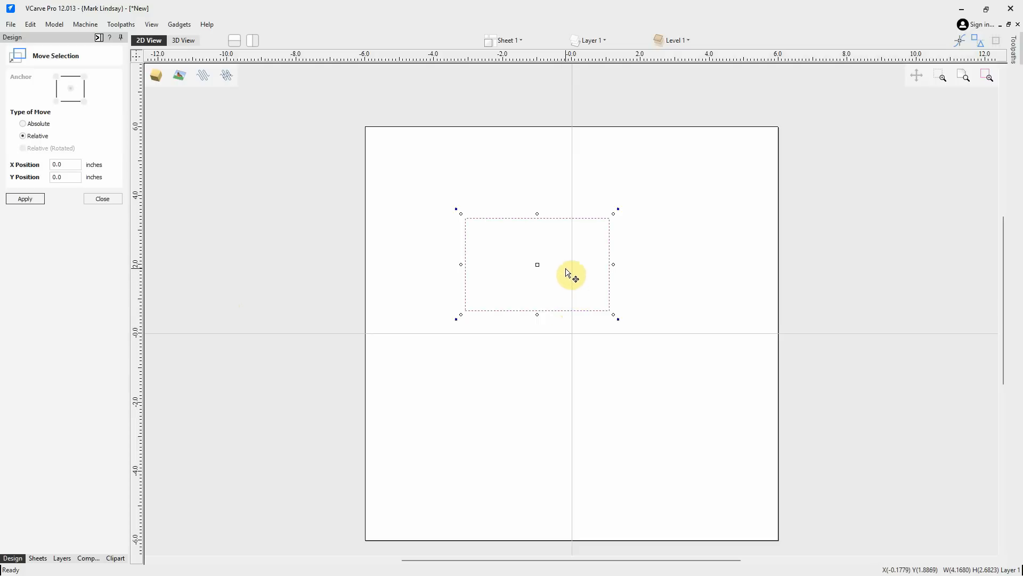
Switch to absolute moves with the bottom-right anchor and place that corner at X 0, Y 0
click(23, 124)
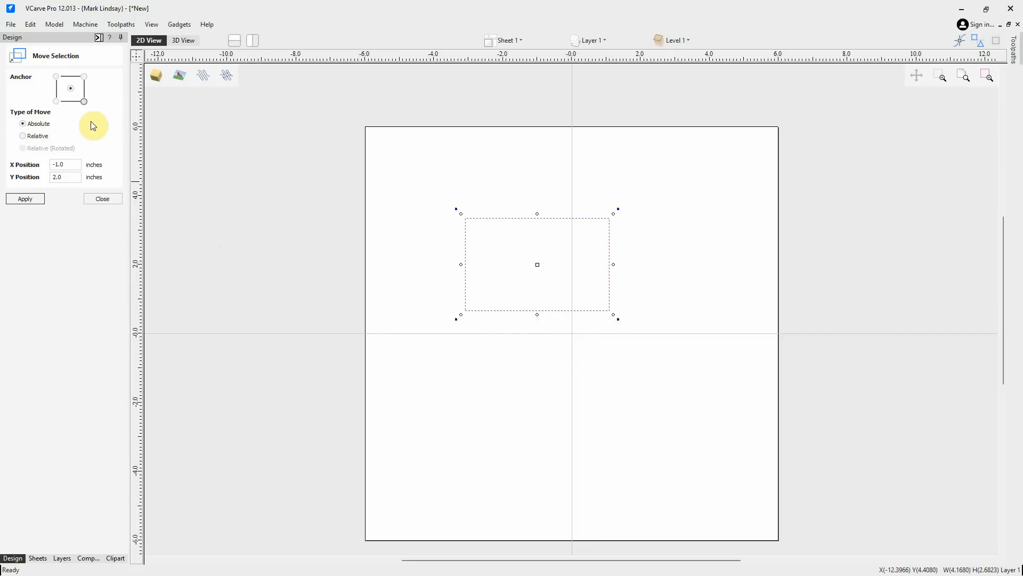
click(84, 101)
drag(76, 163, 6, 160)
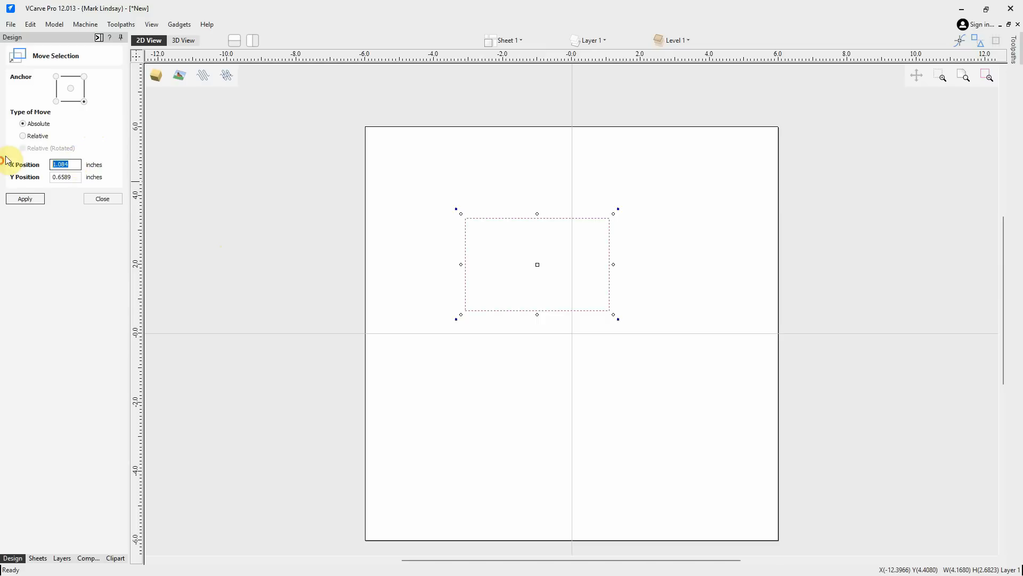
text(0)
double_click(77, 176)
text(0)
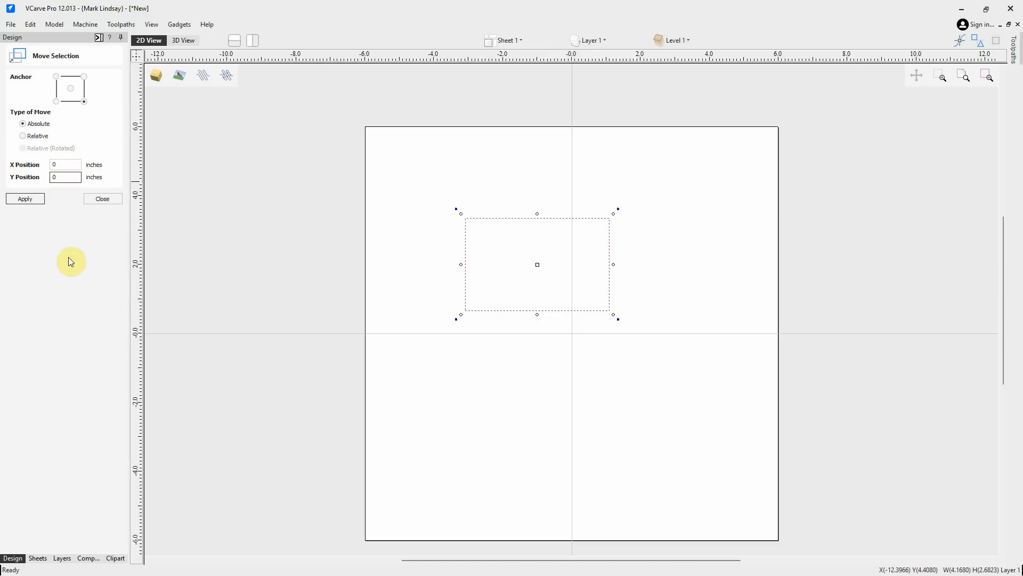
click(25, 198)
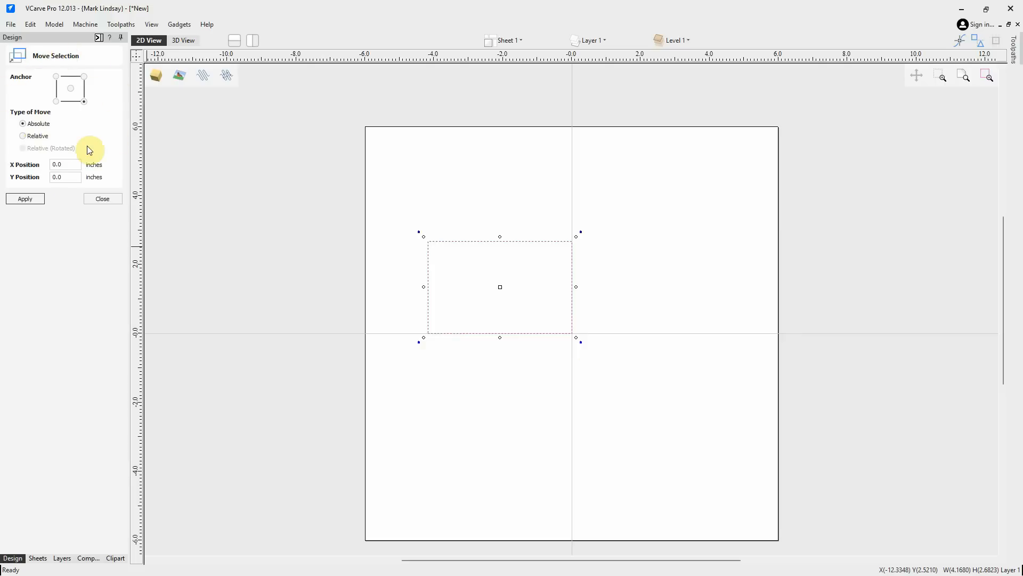
click(109, 198)
Select the rectangle with a selection box and delete it
click(420, 384)
click(592, 214)
drag(593, 216, 407, 354)
key(Delete)
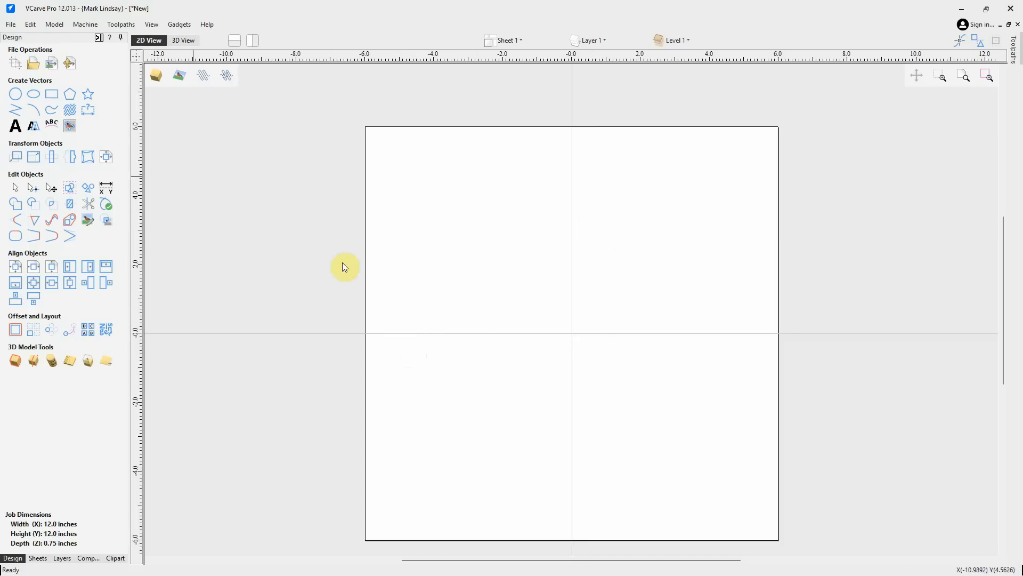
Draw a circle about 1.6 inches in diameter in the upper-left area of the sheet
click(18, 96)
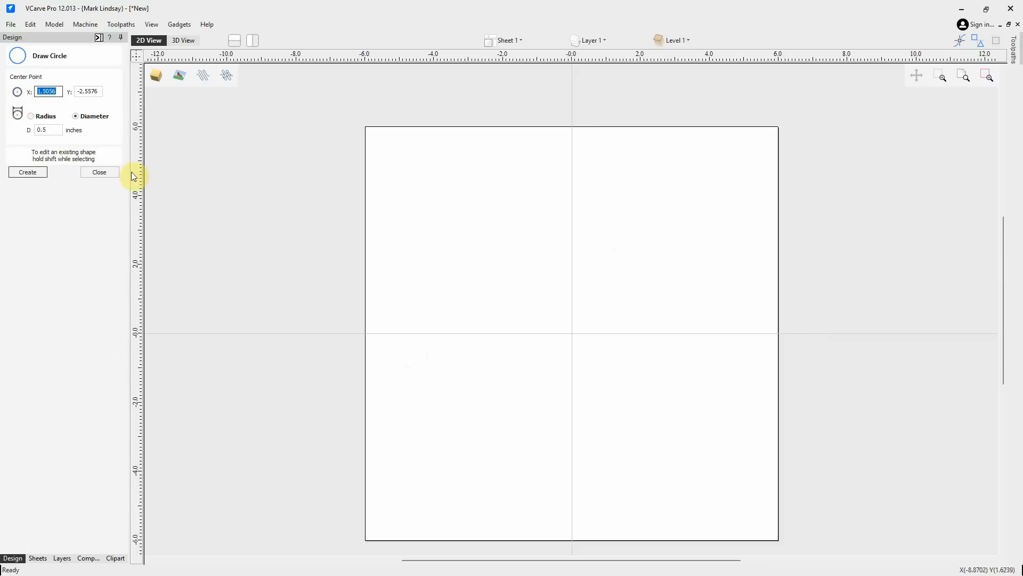
click(468, 227)
click(486, 246)
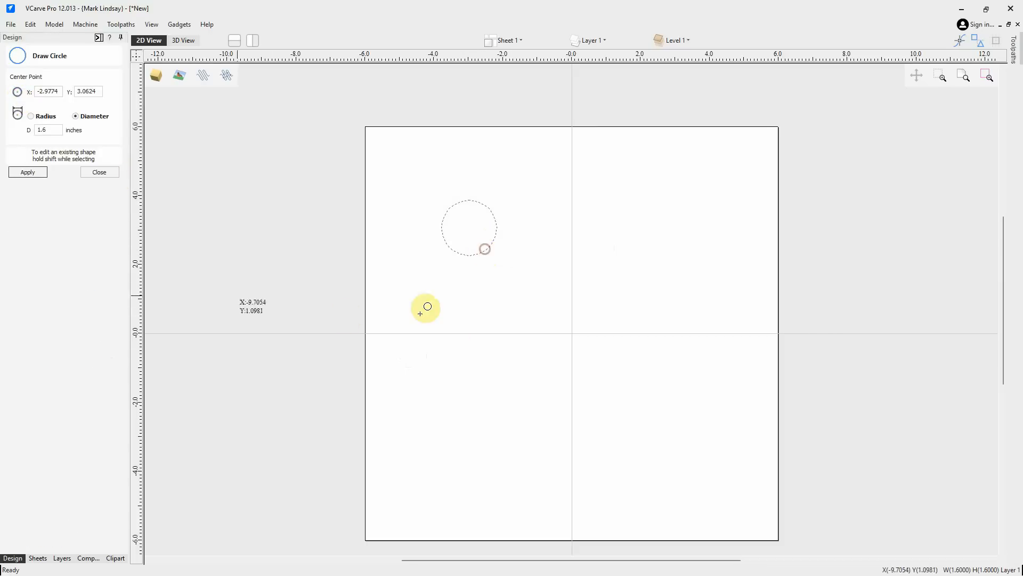
click(99, 173)
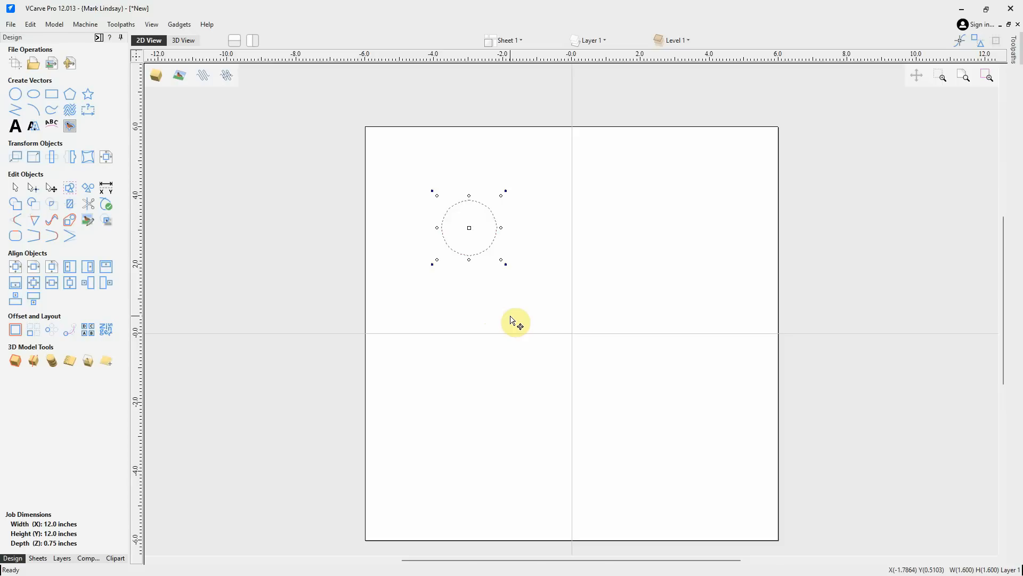
Place ruler guidelines along the circle's top, bottom, left and right edges
click(489, 302)
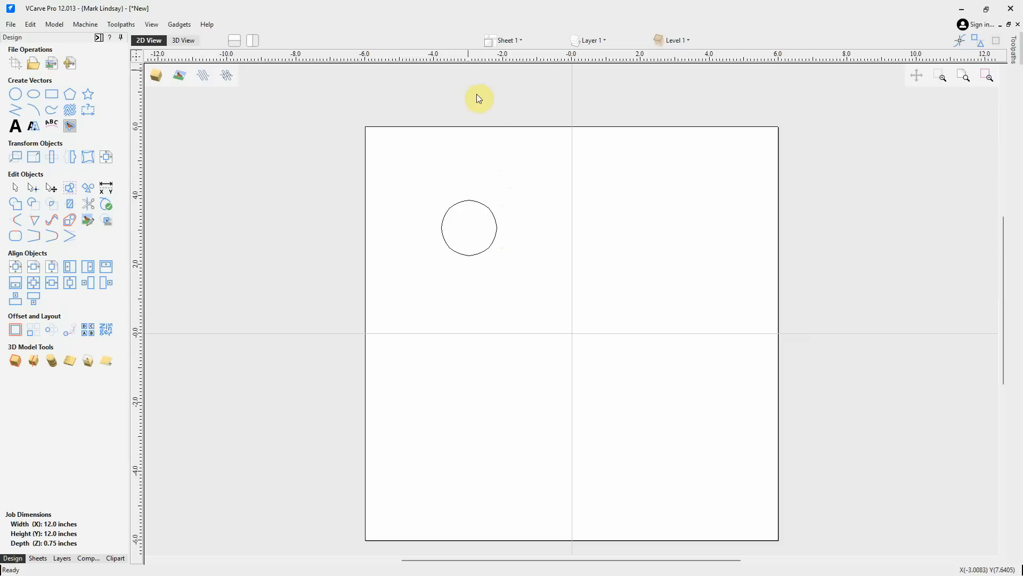
drag(462, 52, 469, 256)
drag(459, 56, 471, 196)
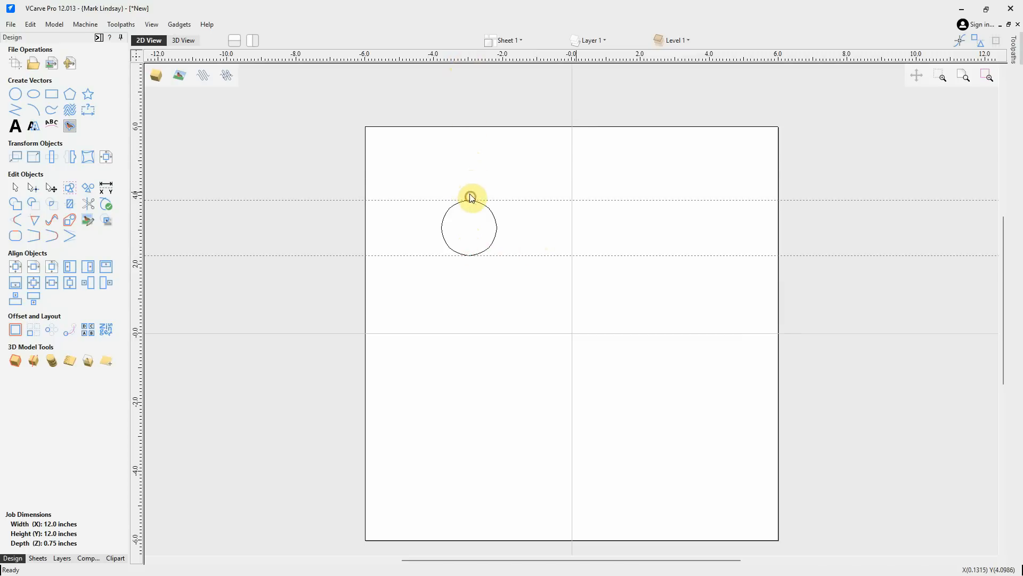
drag(136, 227, 497, 230)
drag(135, 217, 439, 225)
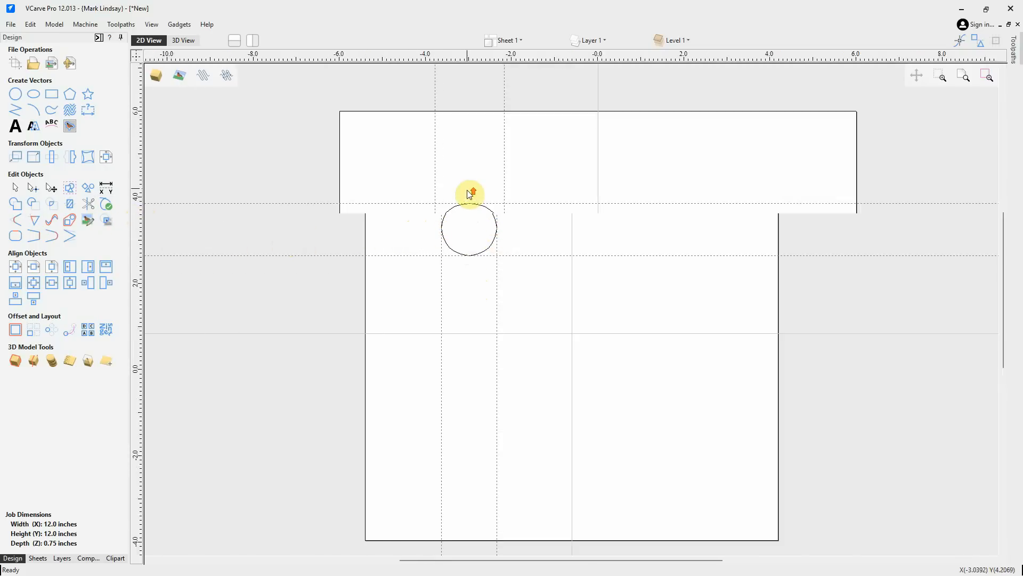
scroll(471, 192, up, 3)
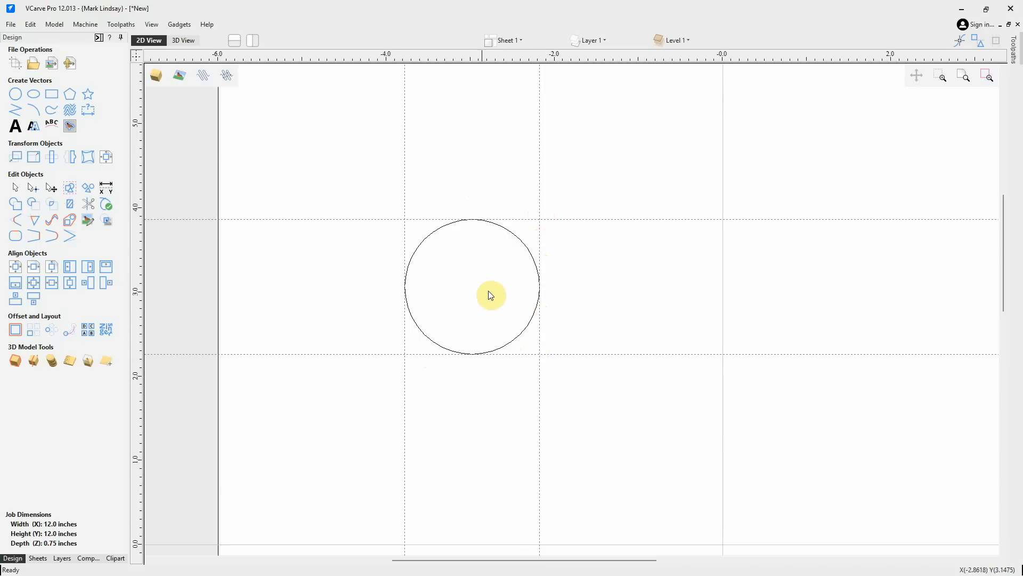
scroll(479, 276, down, 1)
scroll(481, 274, down, 1)
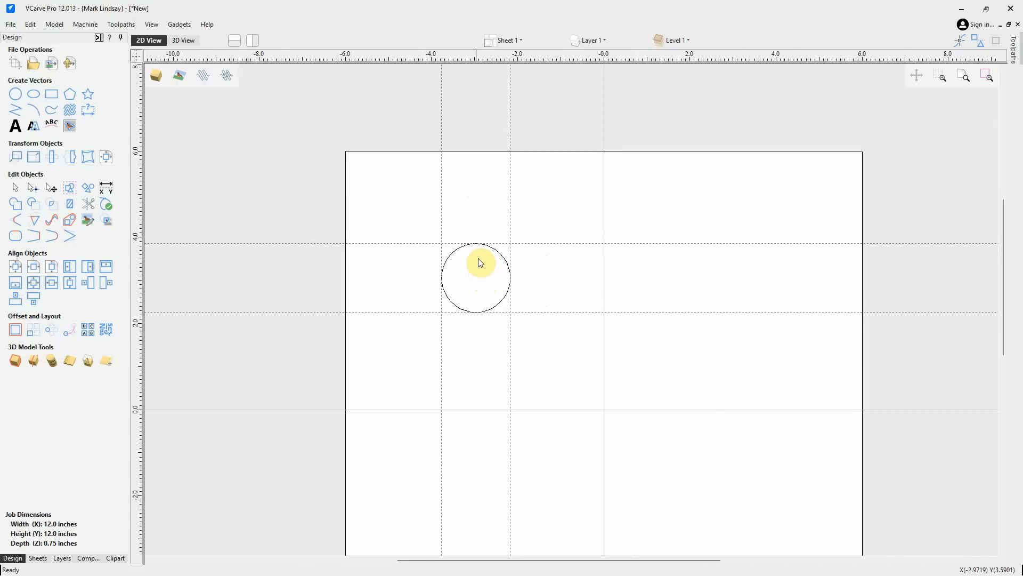
scroll(478, 261, down, 1)
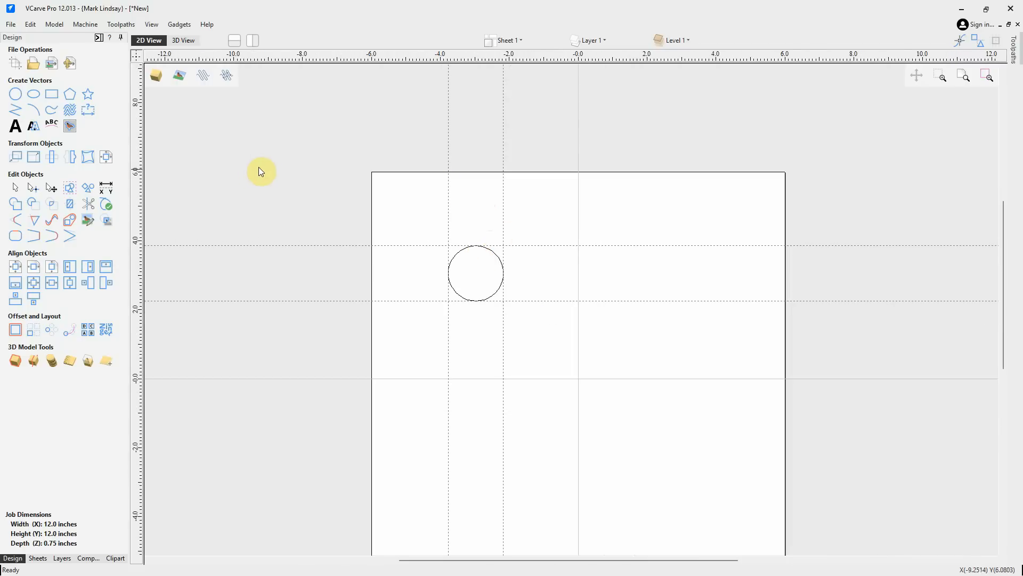
Clear the guidelines and move the circle absolutely so its bottom-right corner sits at X 0, Y 0
click(16, 158)
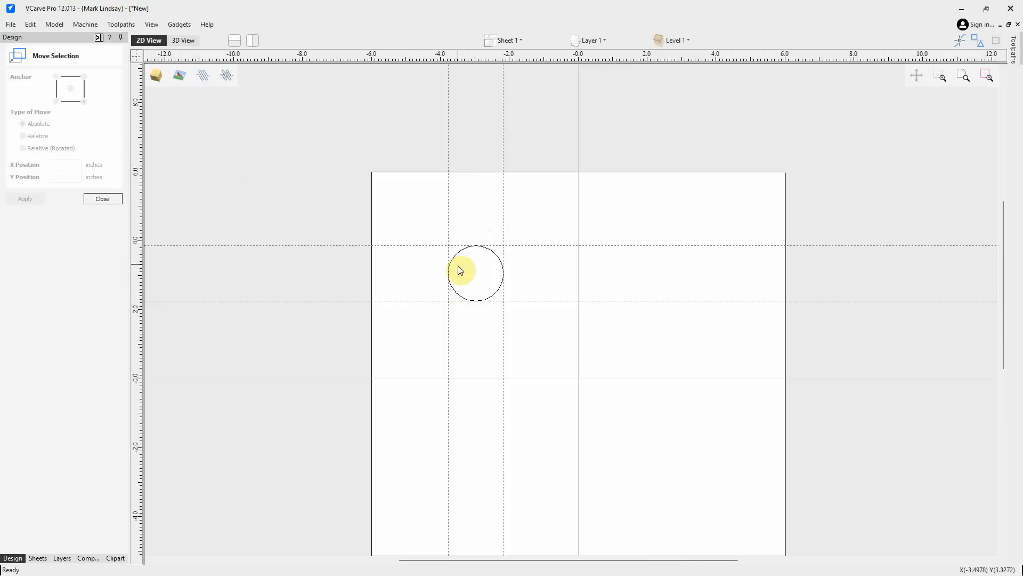
click(457, 246)
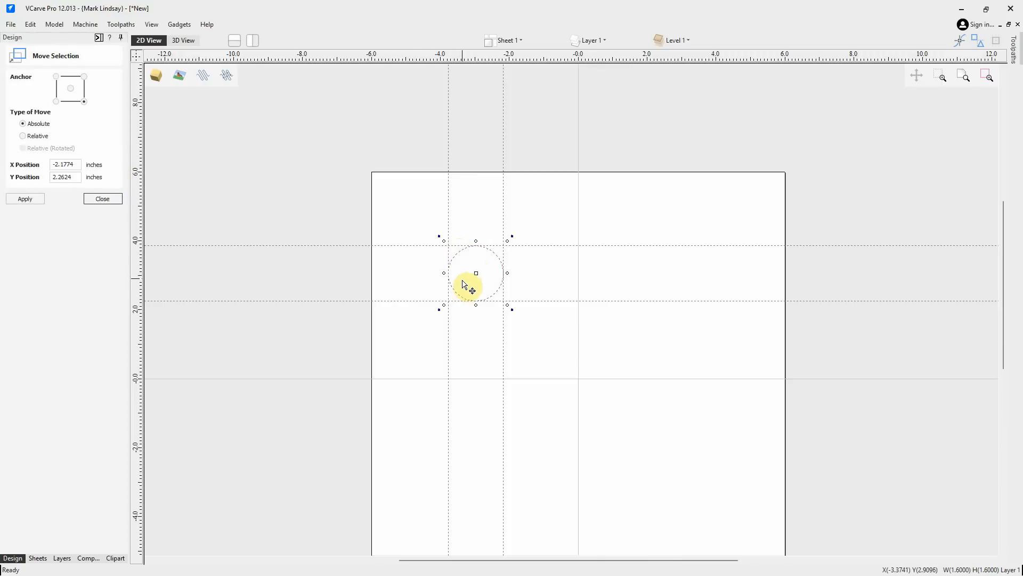
click(135, 56)
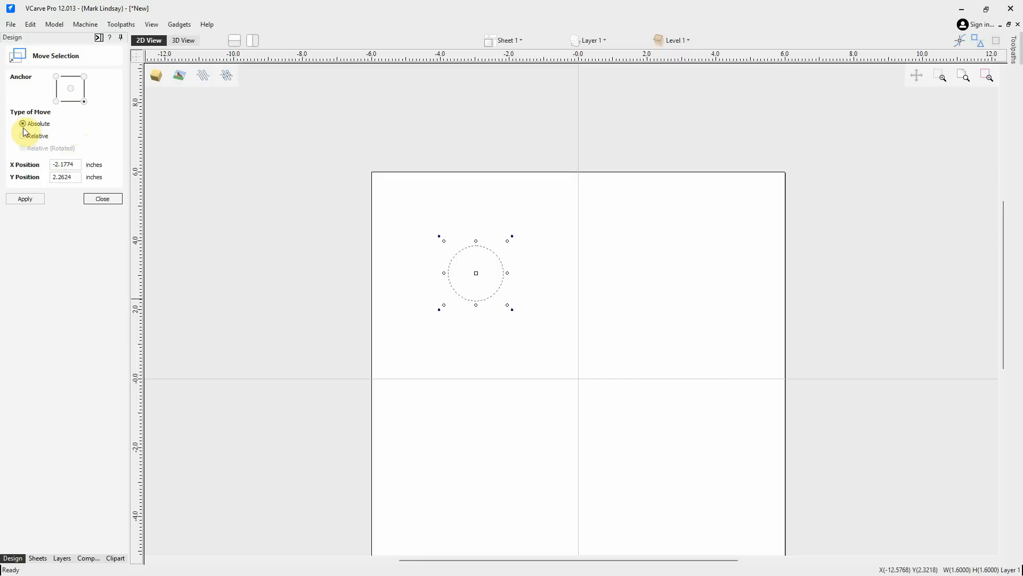
double_click(65, 164)
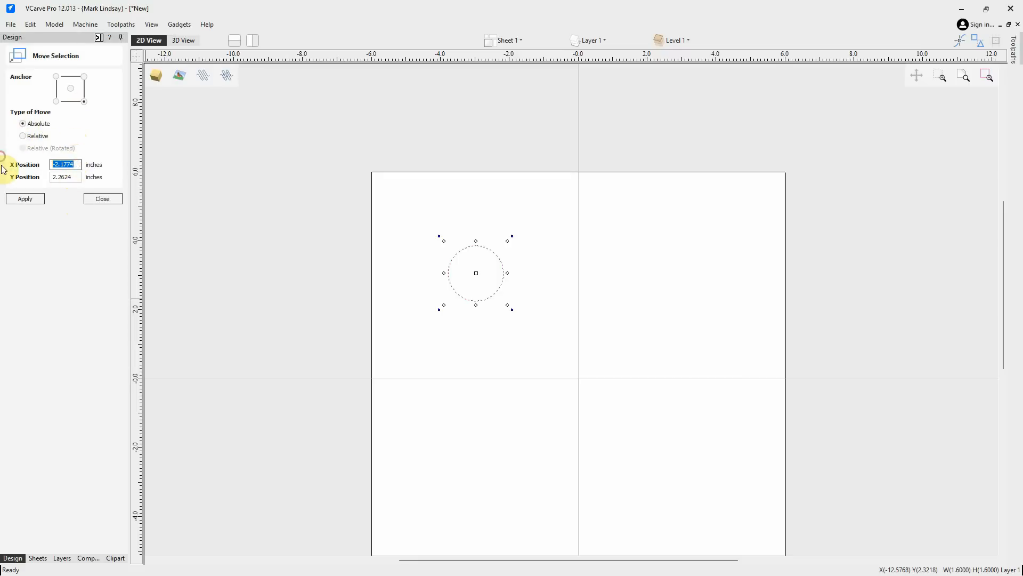
text(0)
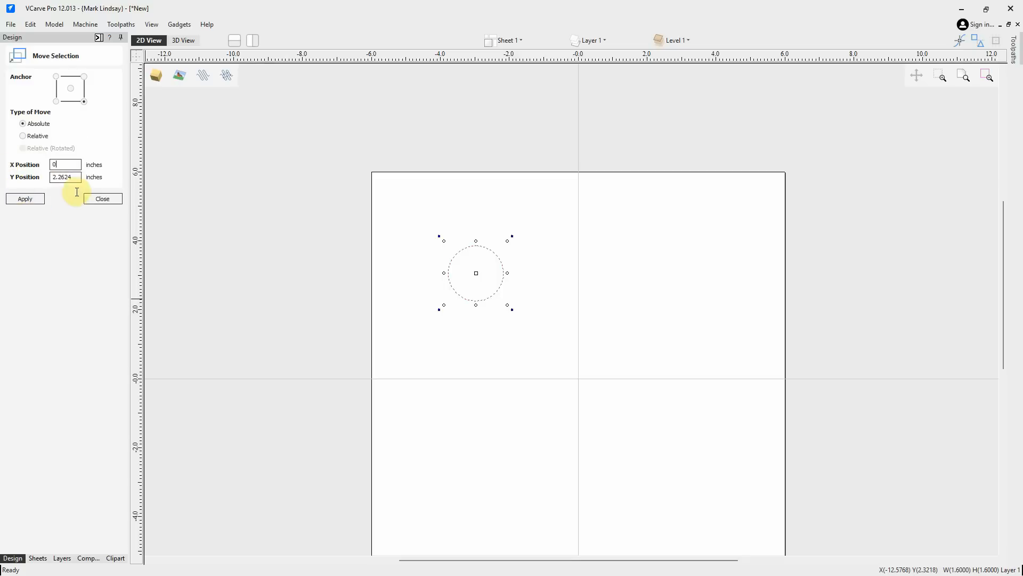
drag(74, 177, 22, 177)
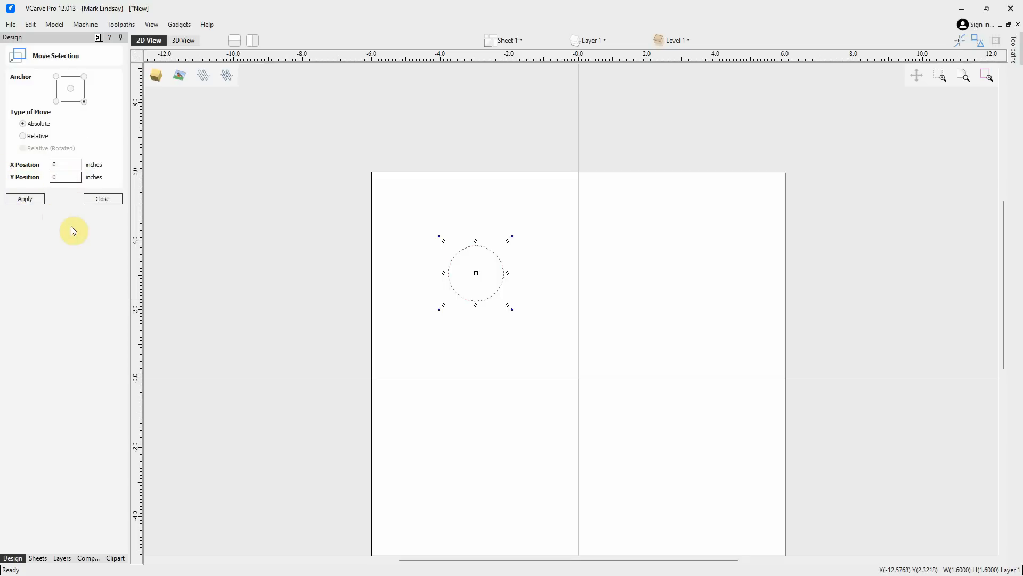
click(28, 199)
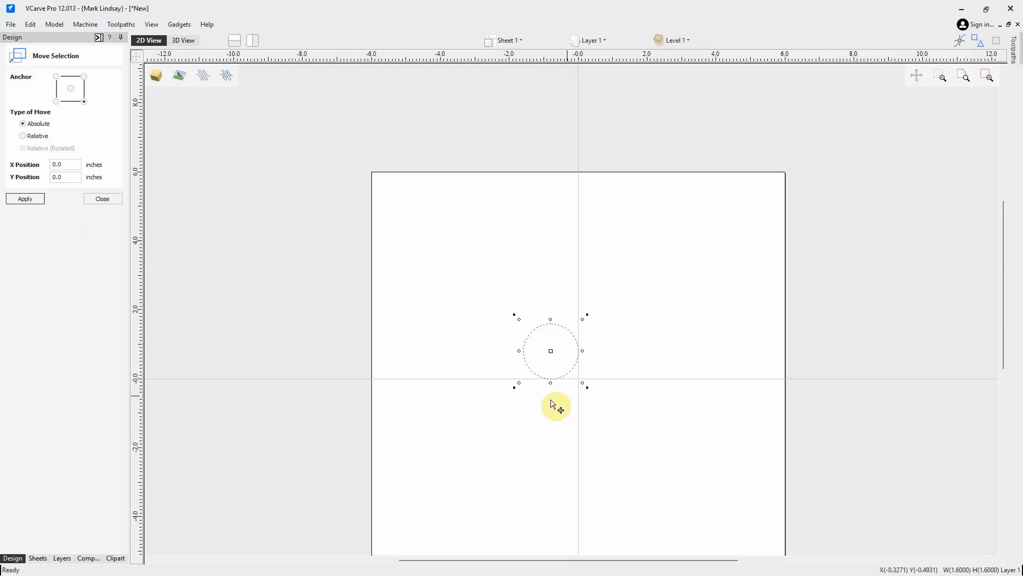
scroll(564, 378, up, 4)
scroll(565, 379, up, 3)
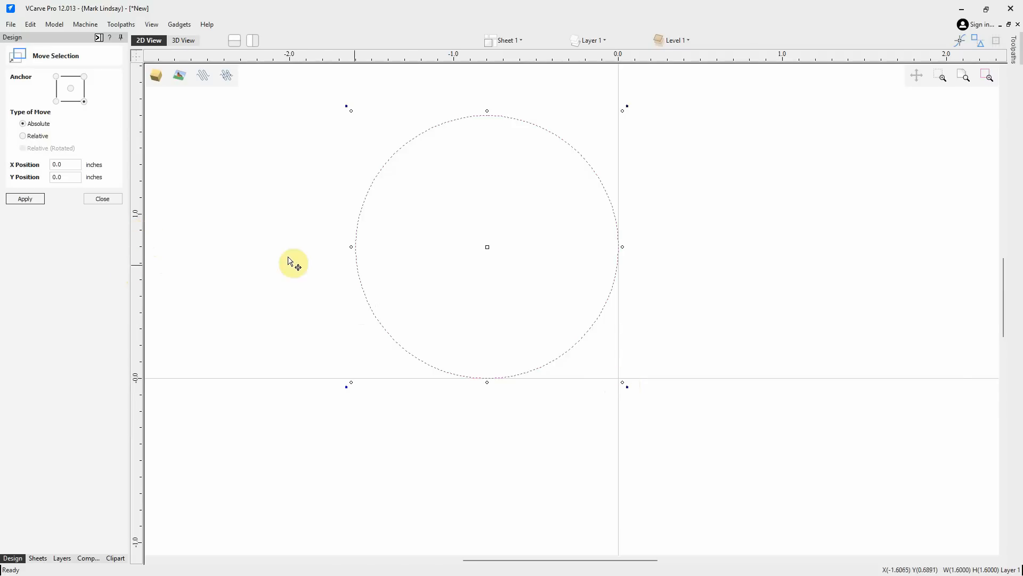
click(110, 199)
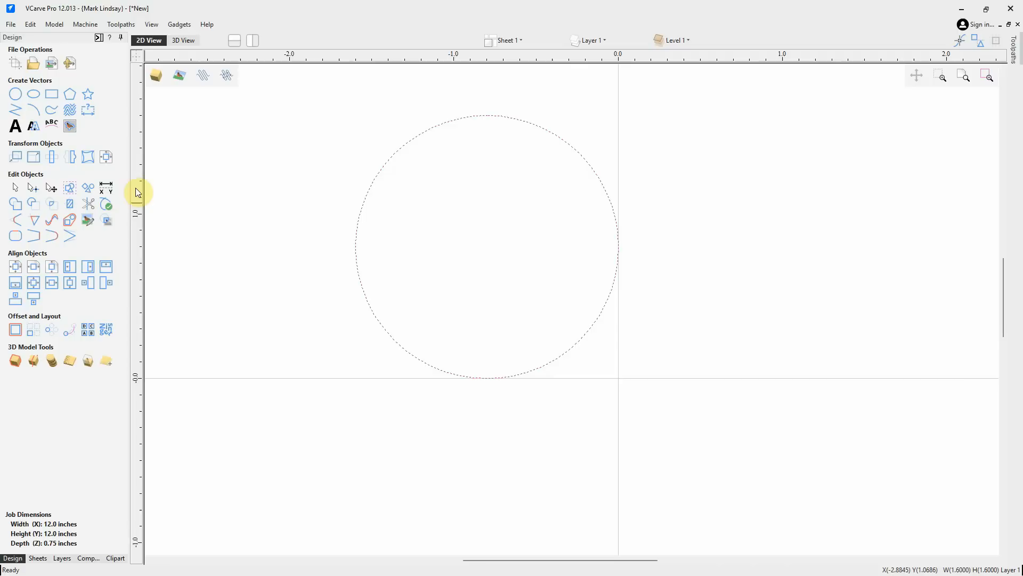
Drag guidelines onto the origin axes to check the circle's corner placement, then clear them
drag(137, 193, 618, 251)
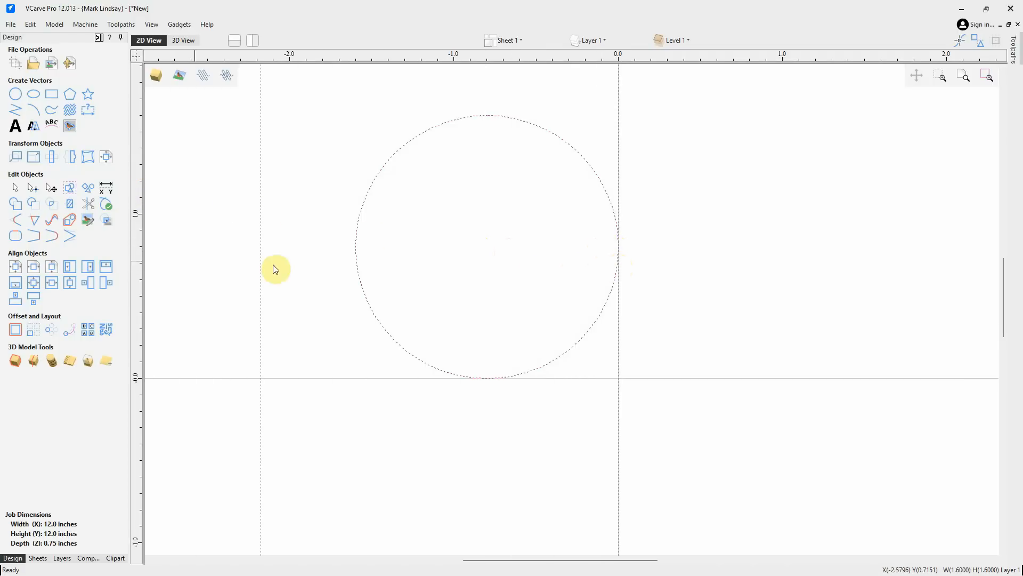
drag(418, 56, 487, 379)
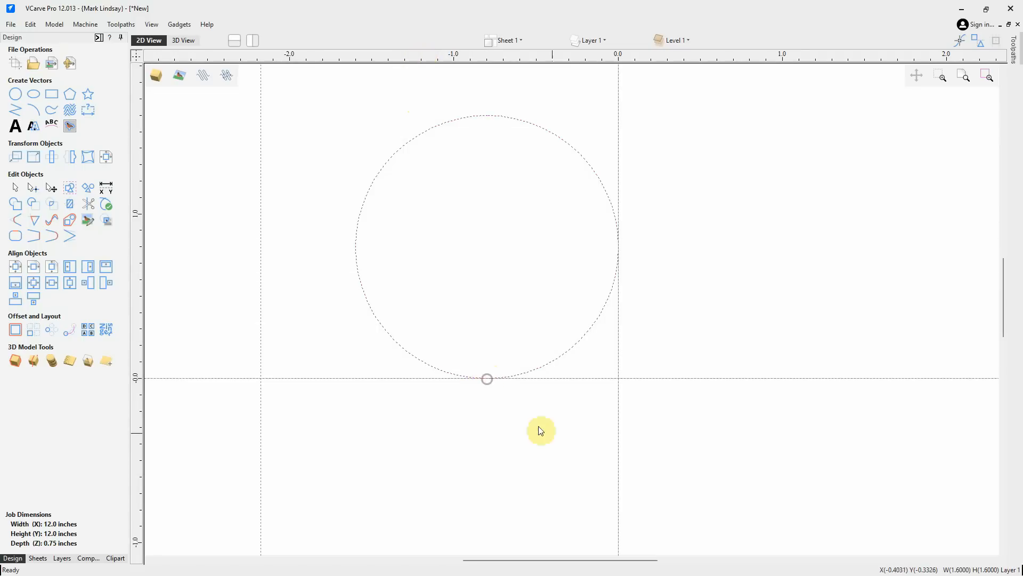
scroll(616, 402, up, 3)
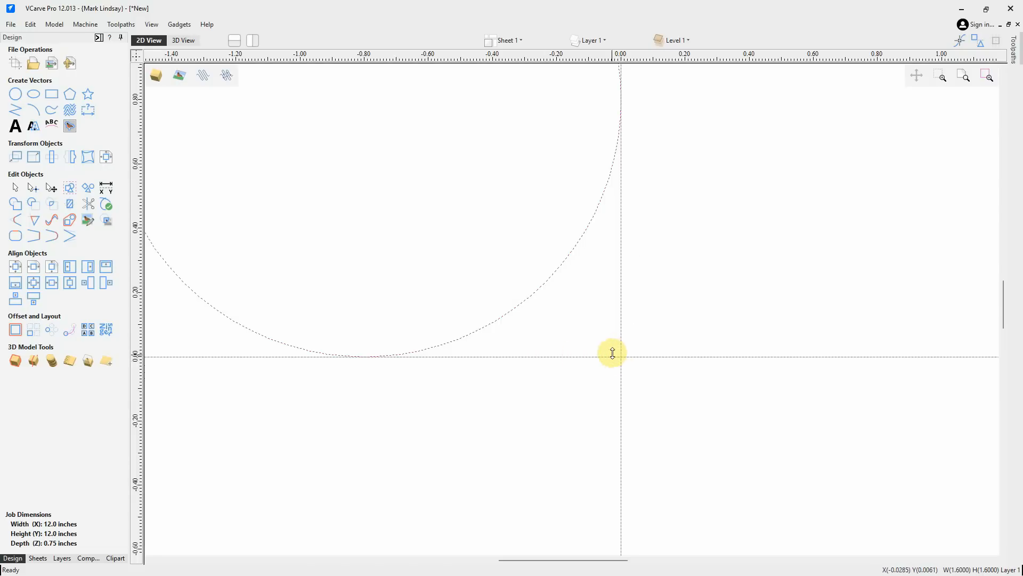
scroll(606, 329, down, 6)
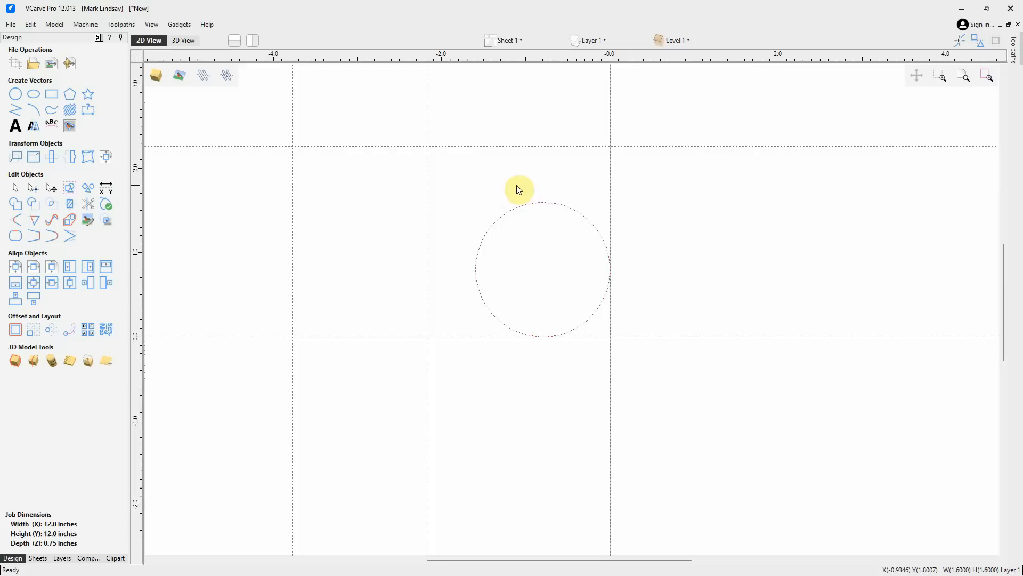
click(514, 200)
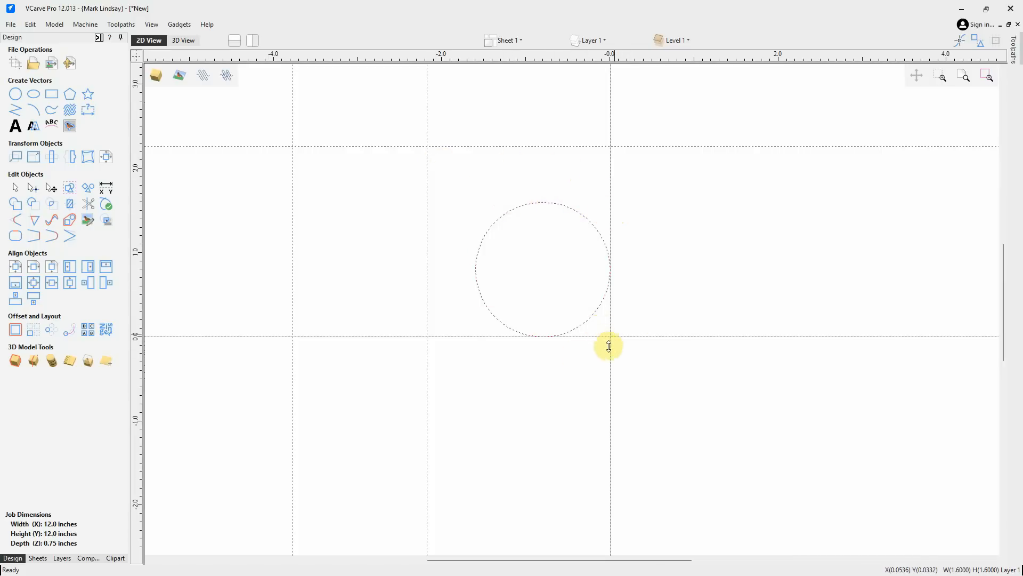
click(137, 55)
scroll(434, 283, down, 5)
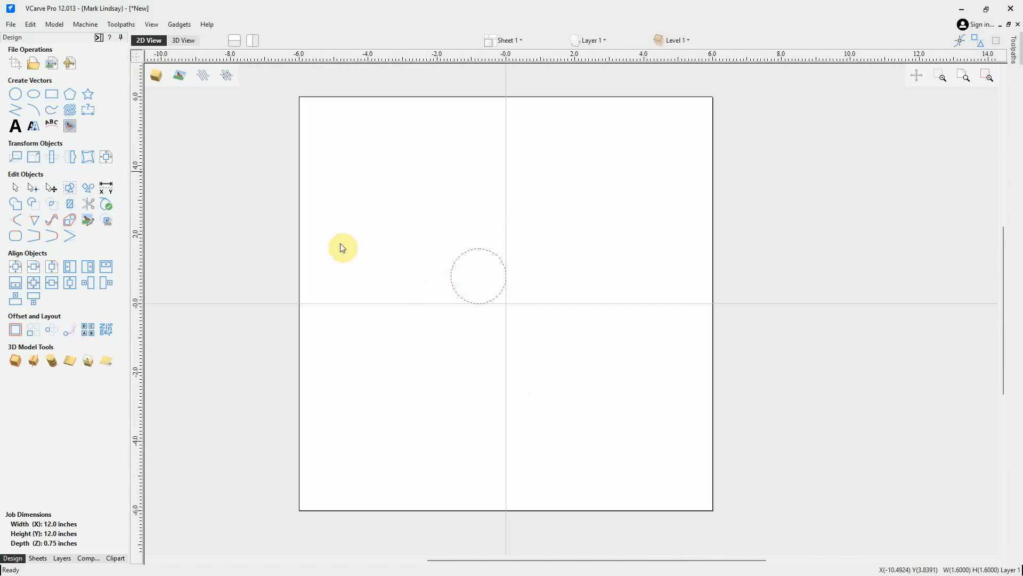
Move the circle absolutely with the center anchor so its center sits at X 0, Y 0
click(14, 157)
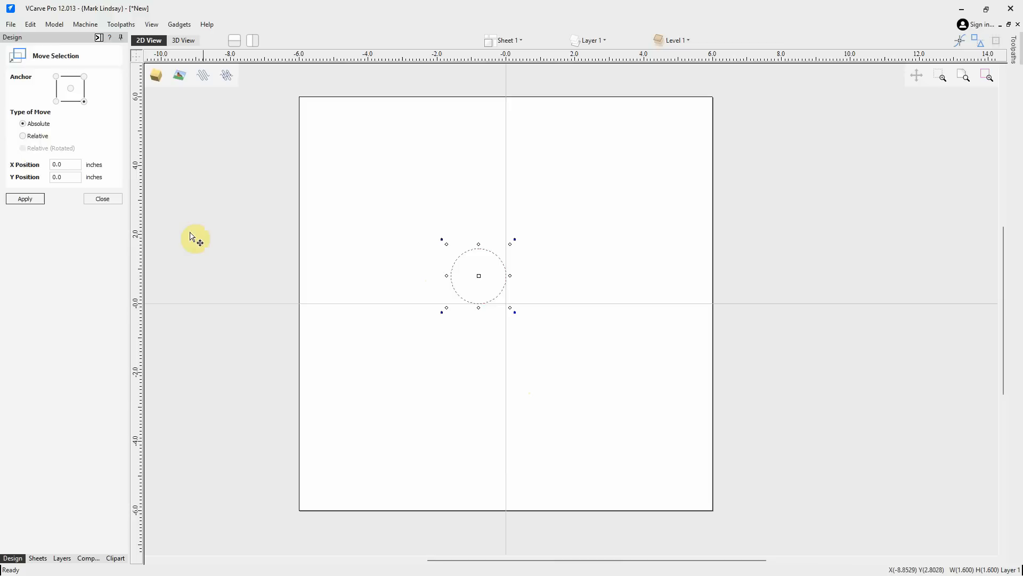
click(71, 88)
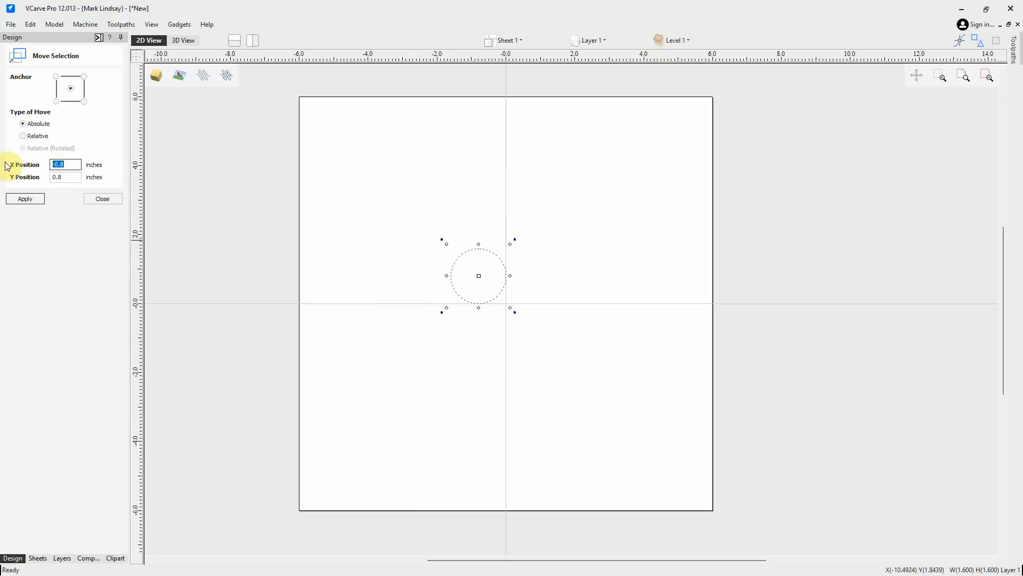
text(0)
key(Tab)
text(0)
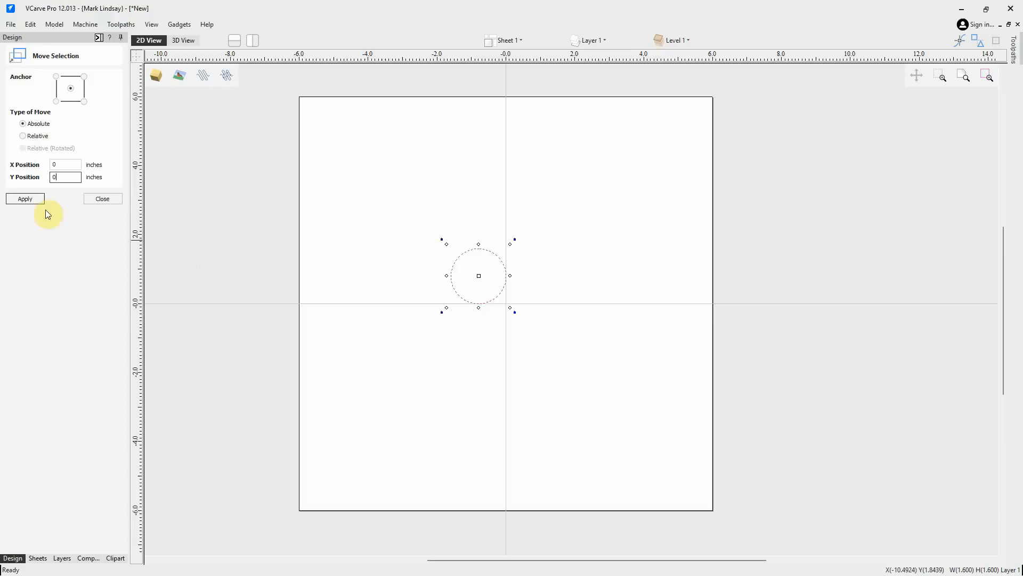
click(25, 199)
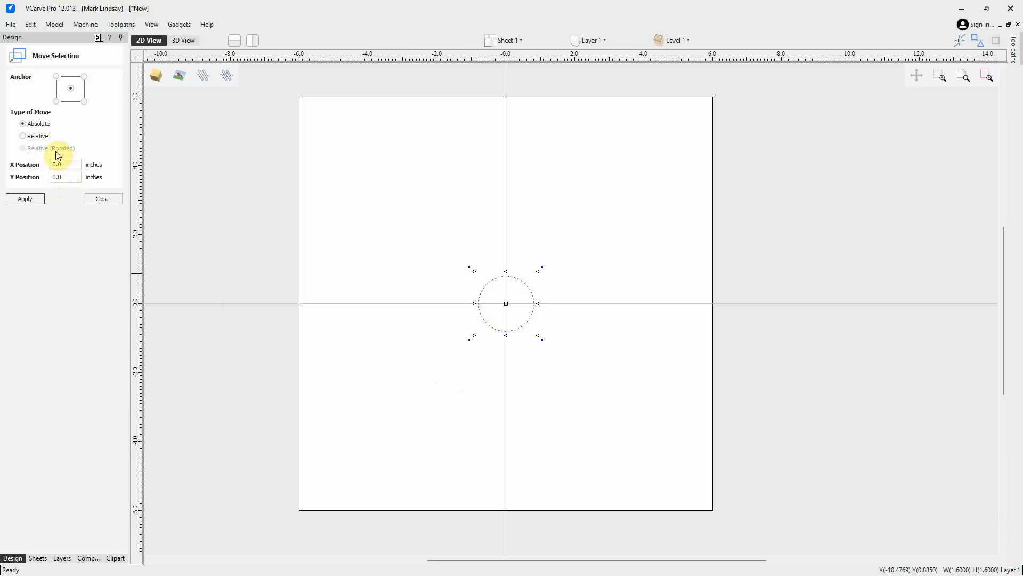
Move the circle relatively by 2.0 inches in X and -3.0 inches in Y
click(22, 136)
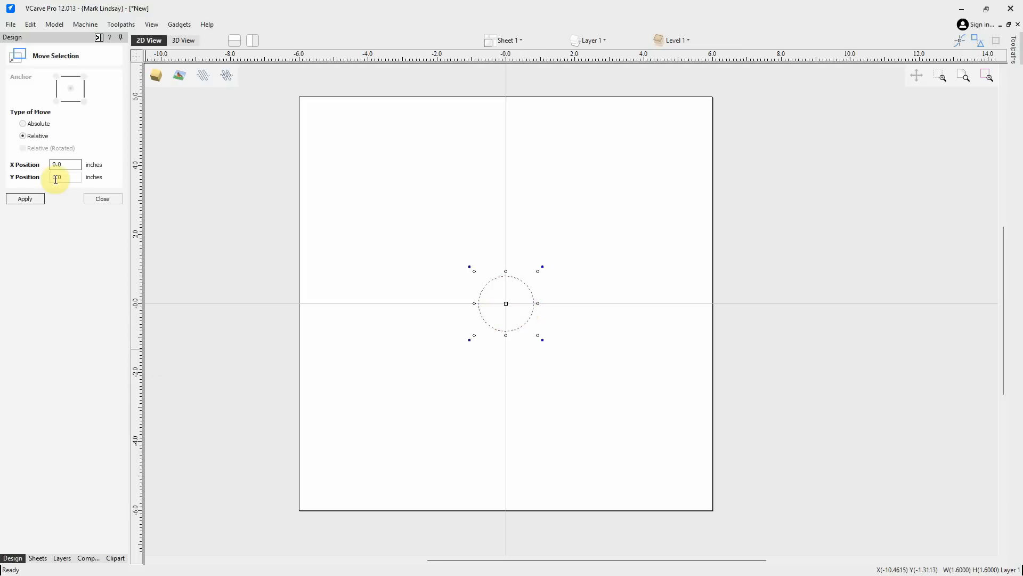
drag(69, 164, 21, 164)
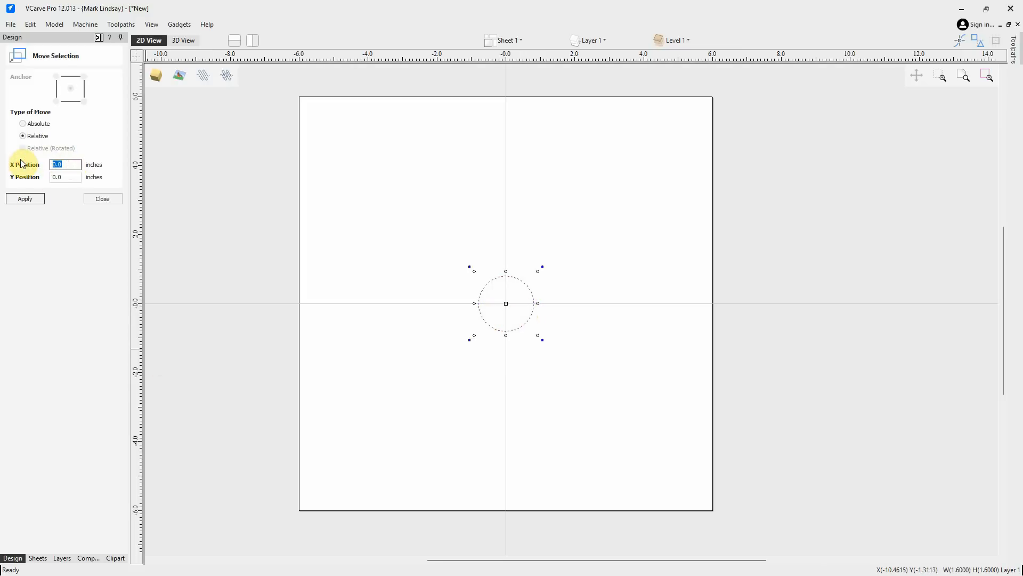
text(2.0)
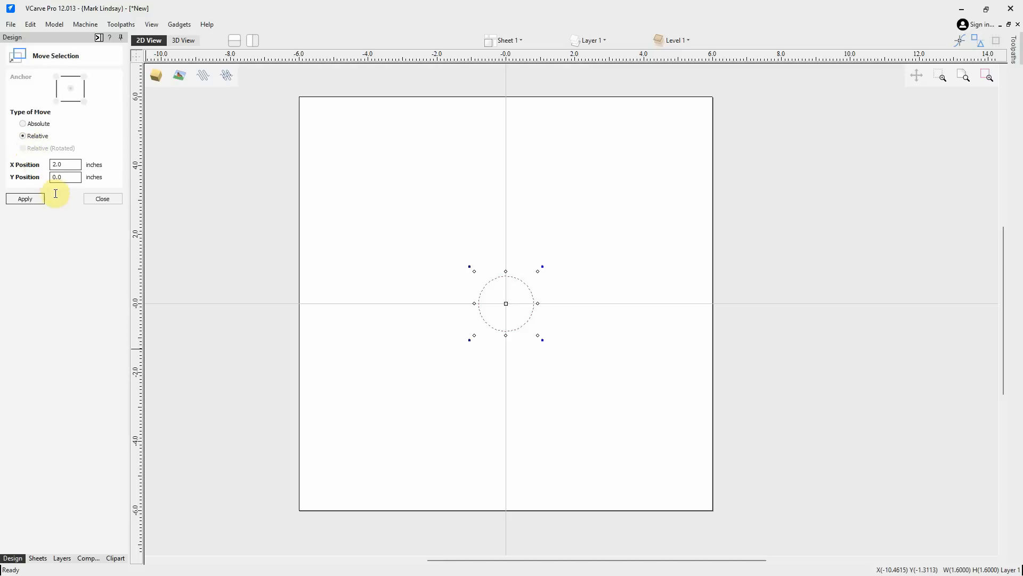
double_click(65, 177)
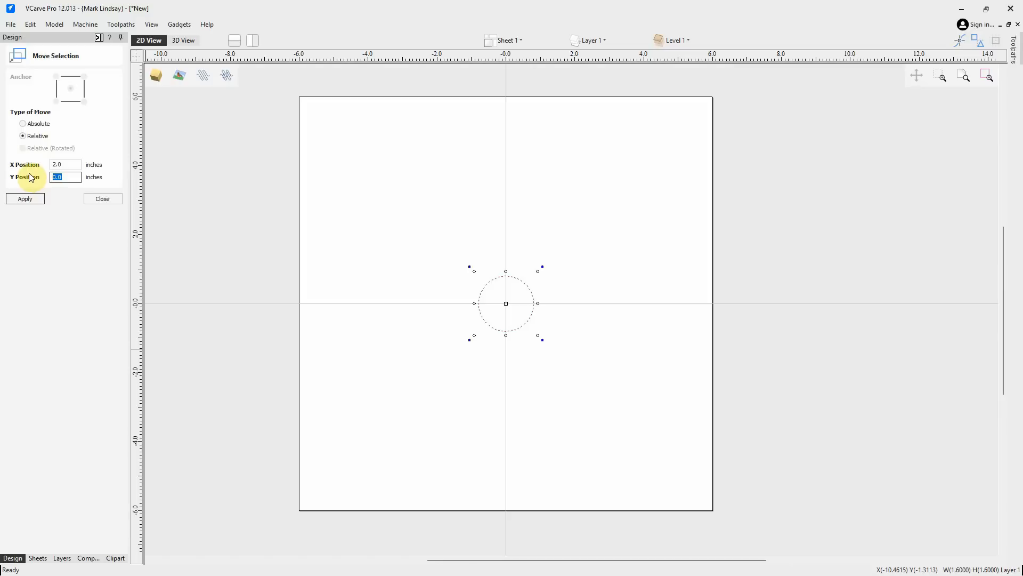
text(-)
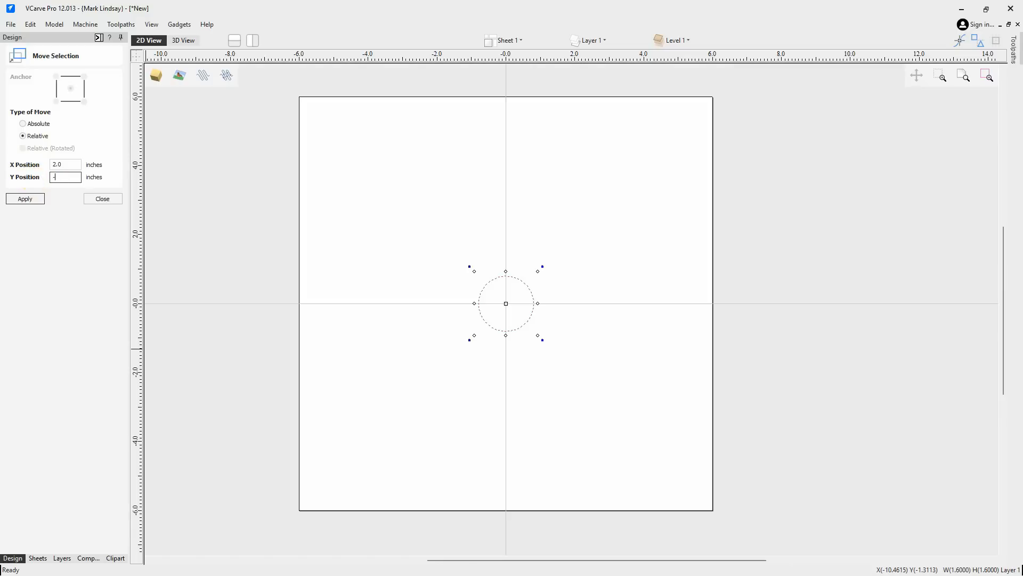
text(3.0)
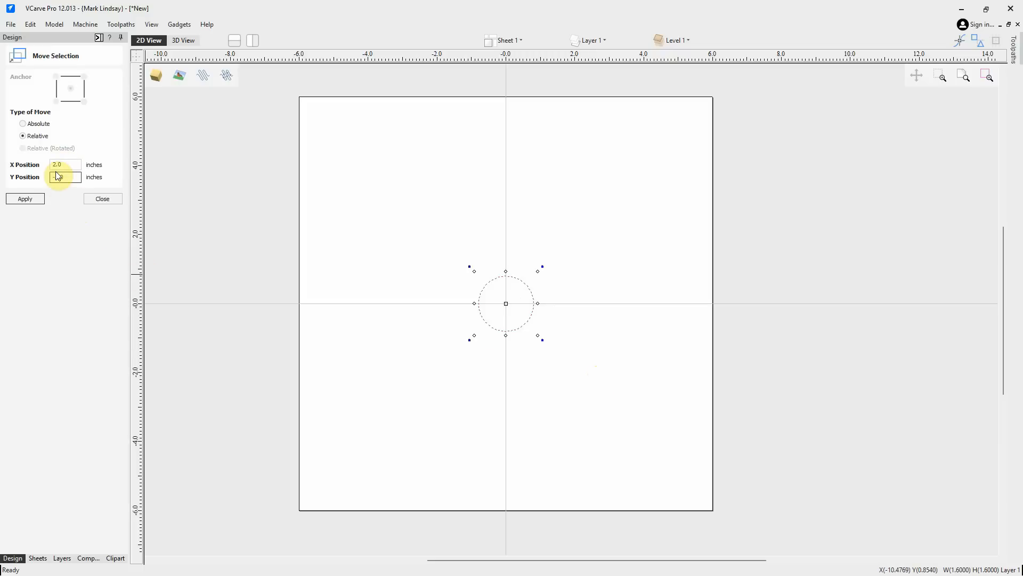
click(24, 200)
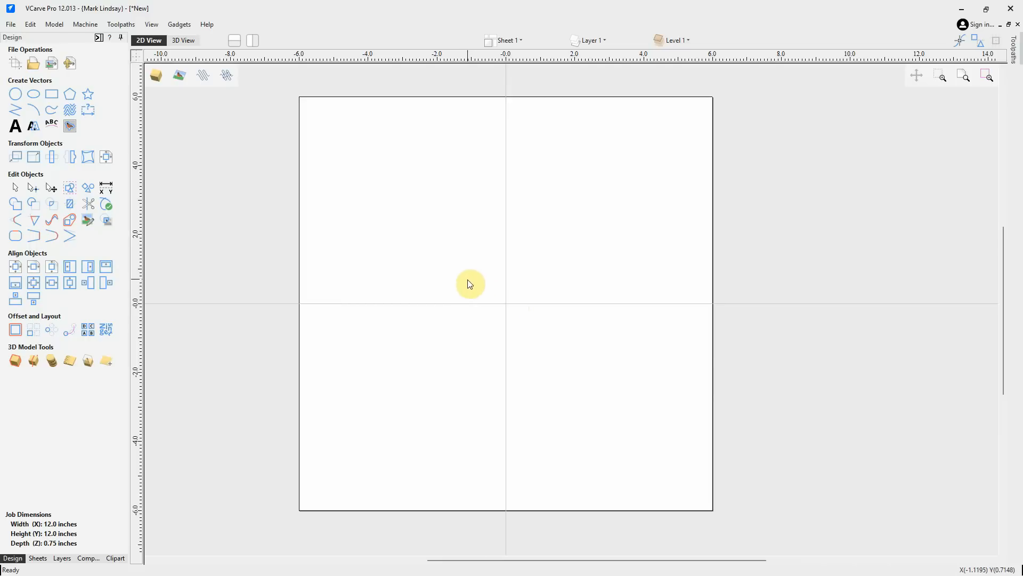
Draw a circle about 0.8 inches in diameter in the upper-left area of the sheet
click(15, 94)
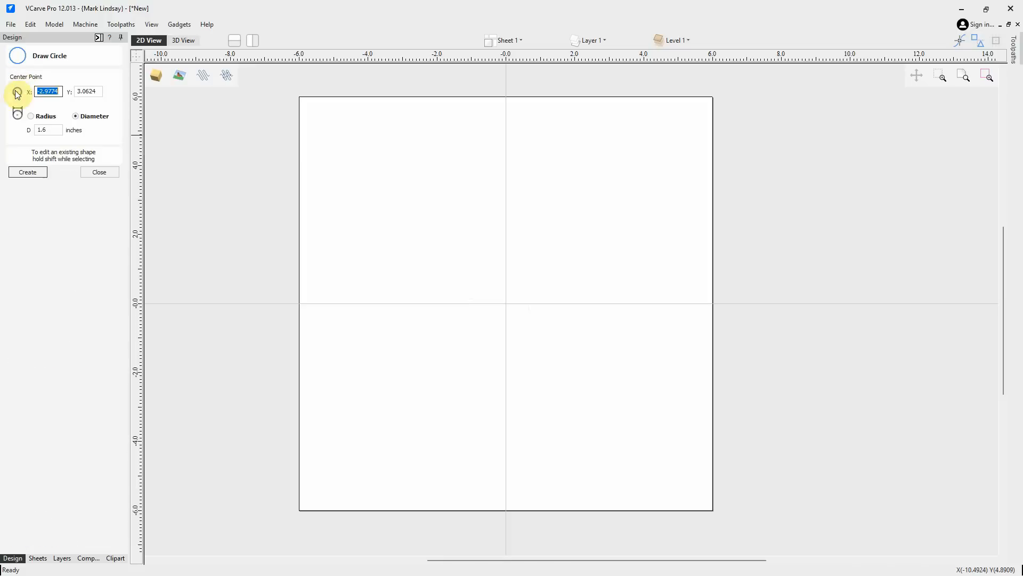
click(419, 206)
mouse_move(429, 223)
mouse_down()
mouse_move(436, 227)
mouse_move(430, 220)
mouse_up()
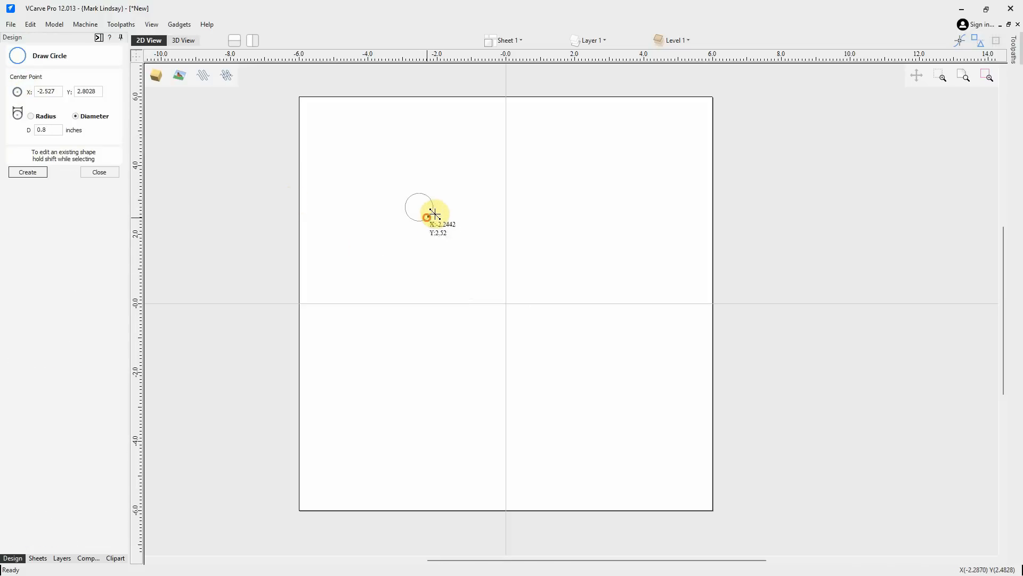
click(435, 213)
Draw two more circles: about 1 inch in diameter in the upper-right quadrant and about 1.2 inches in the lower-left quadrant
click(557, 226)
click(577, 232)
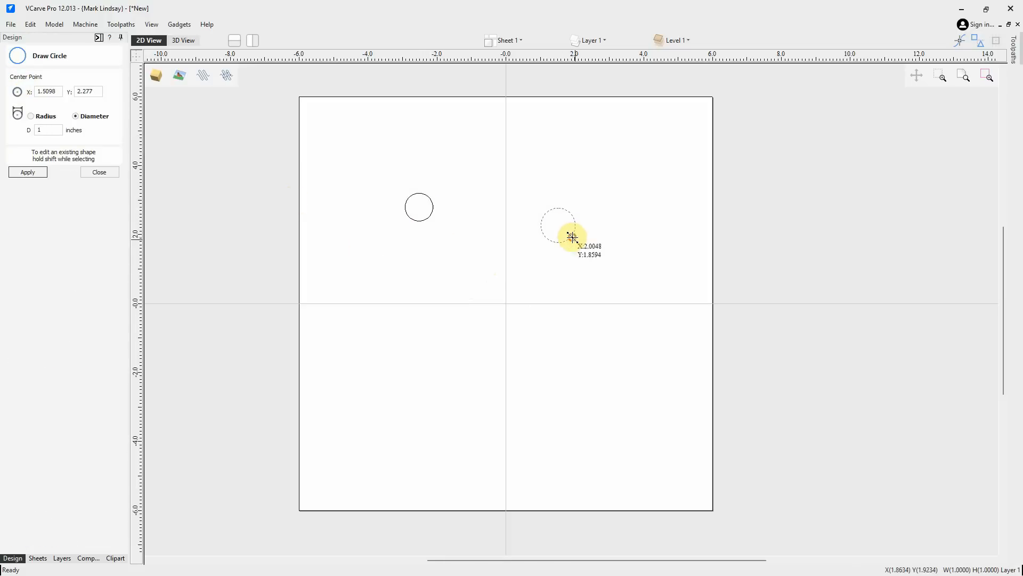
click(463, 365)
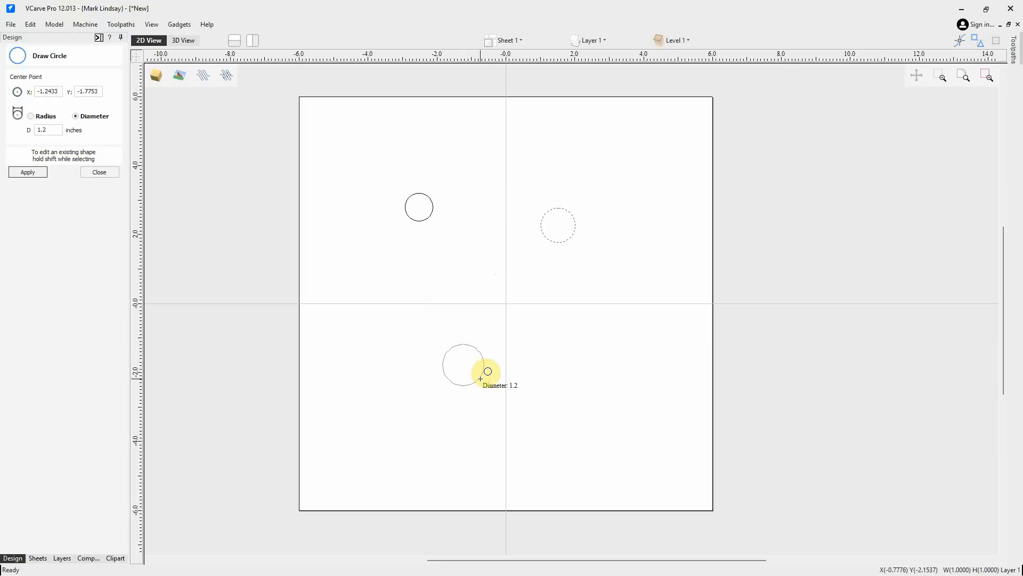
click(480, 378)
click(99, 172)
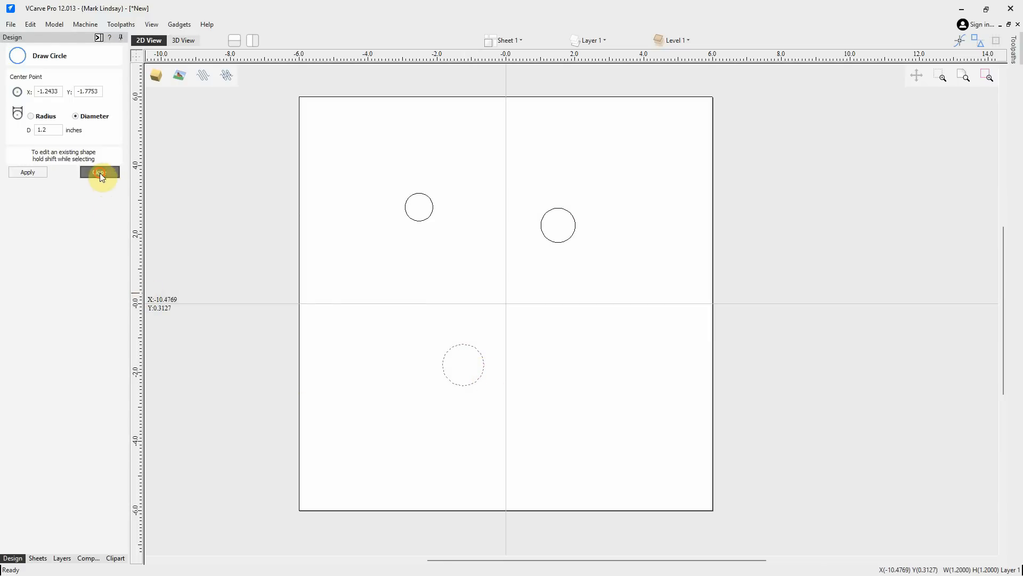
Select all three circles and drag guidelines along the left, right, top and bottom edges of their selection box
click(593, 370)
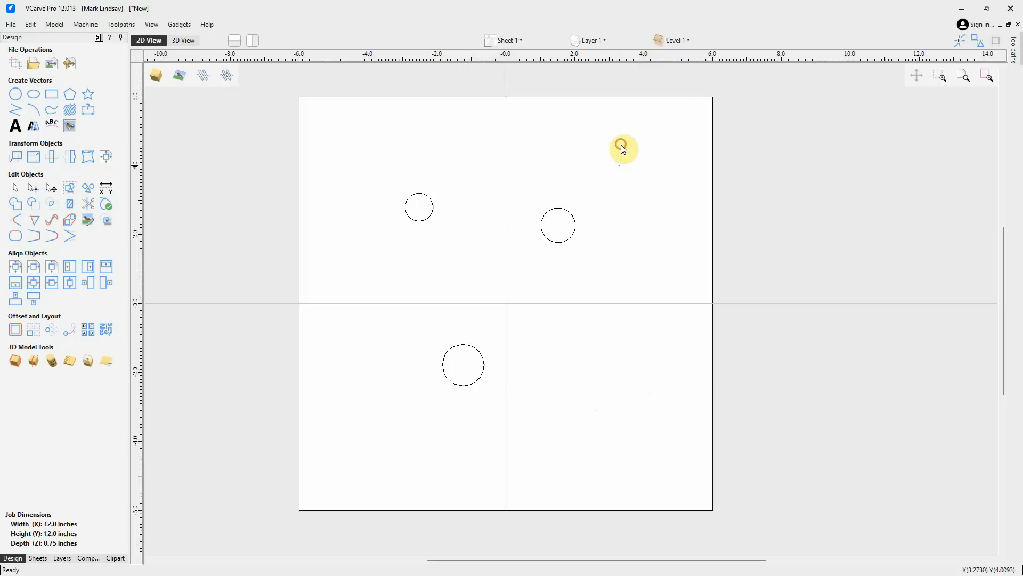
drag(523, 395, 372, 403)
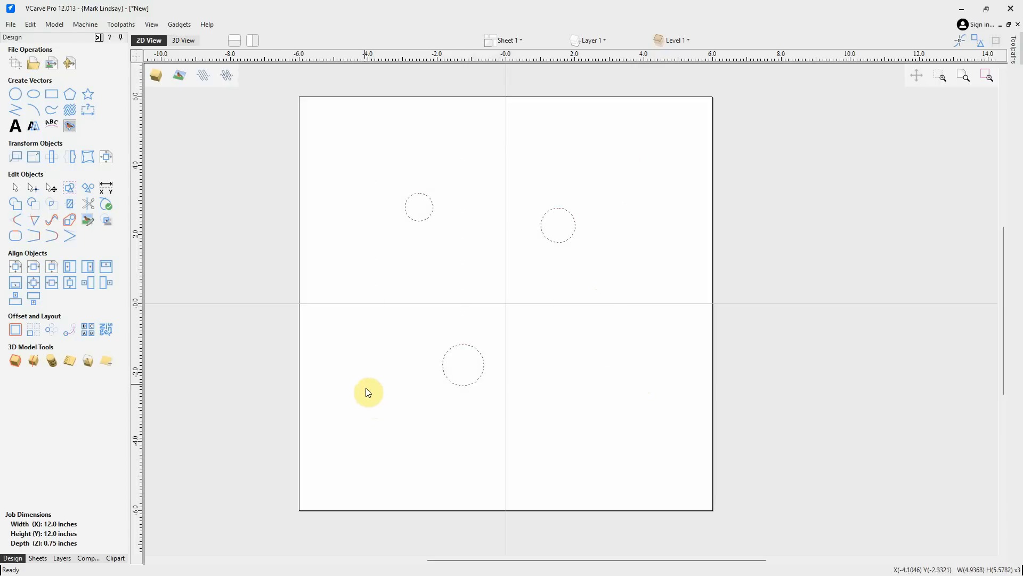
click(15, 157)
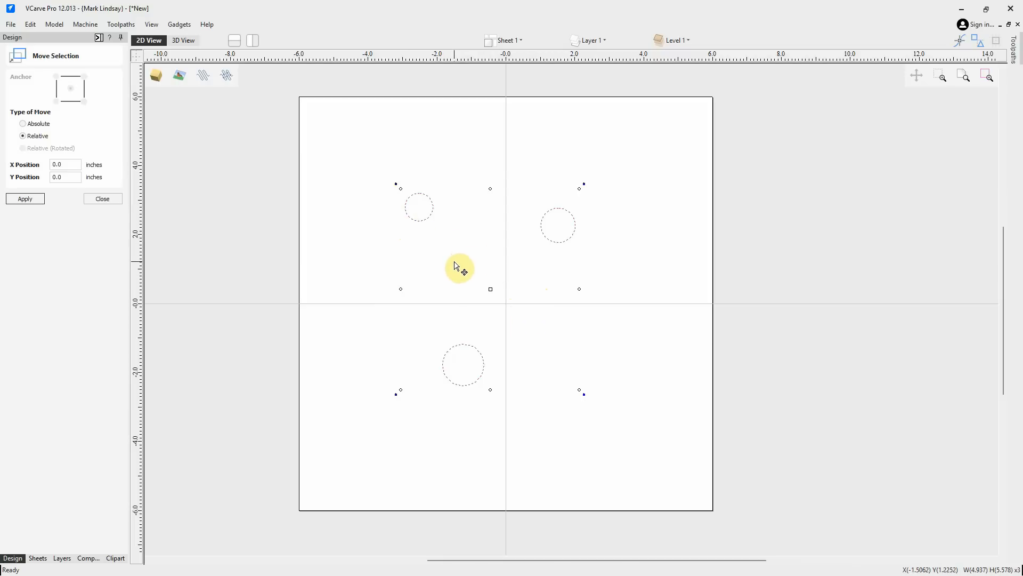
click(103, 198)
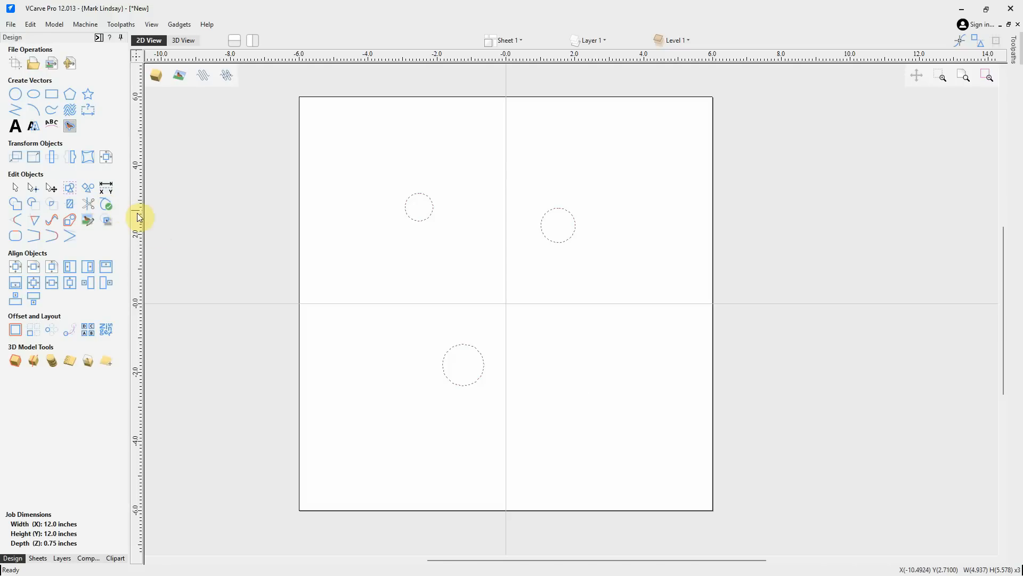
drag(136, 200, 405, 207)
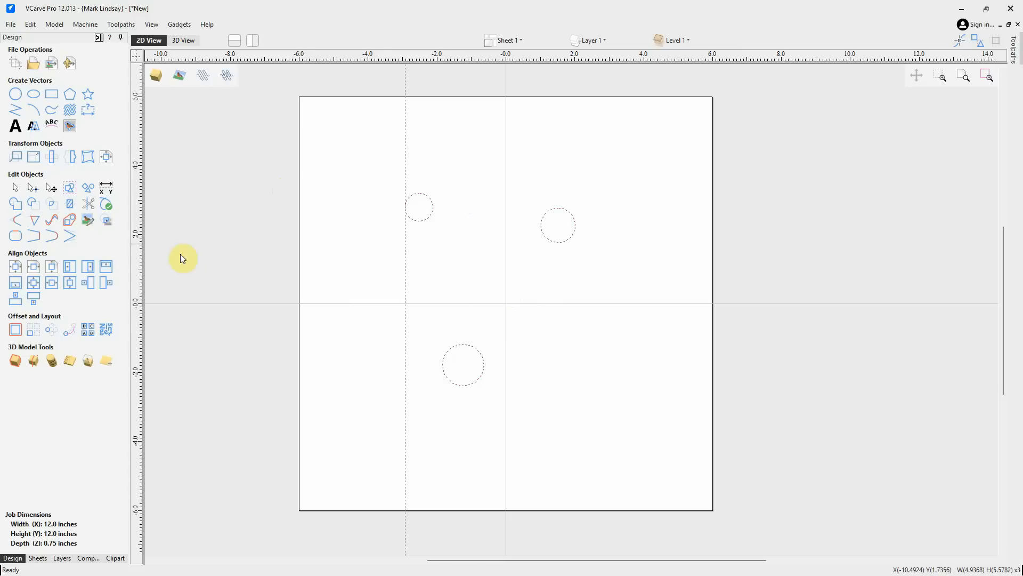
drag(136, 191, 574, 224)
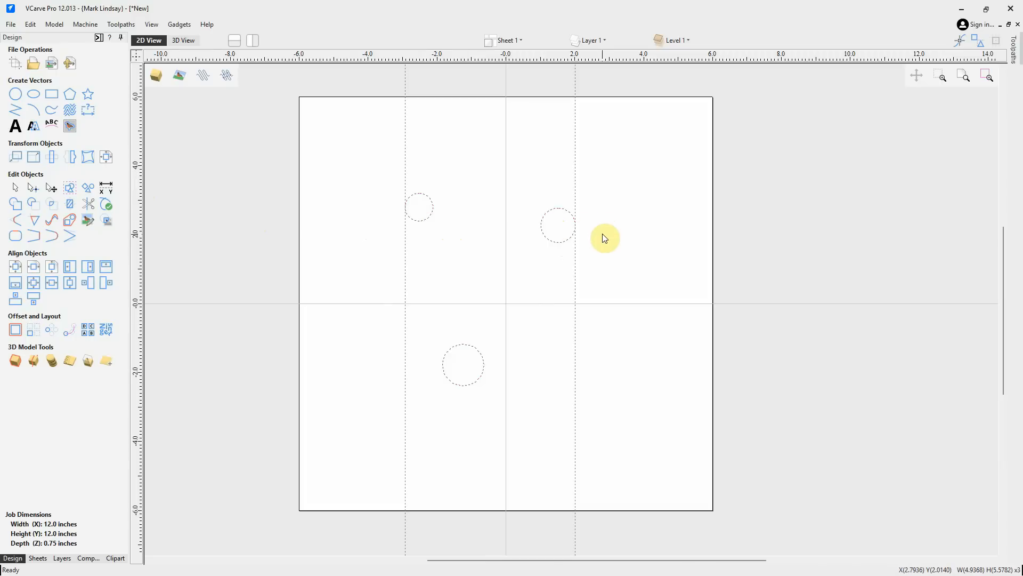
drag(470, 65, 462, 388)
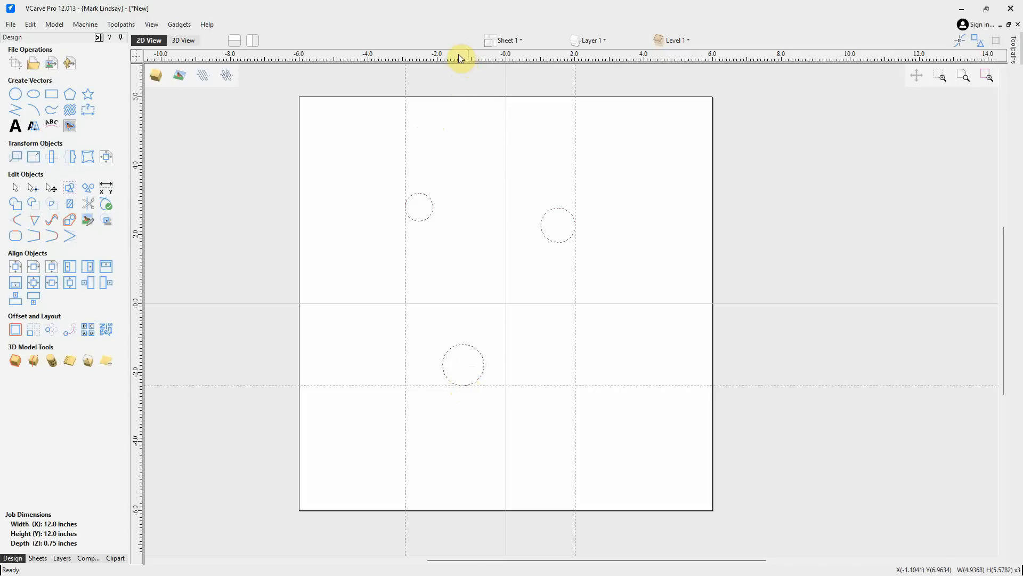
drag(459, 57, 420, 192)
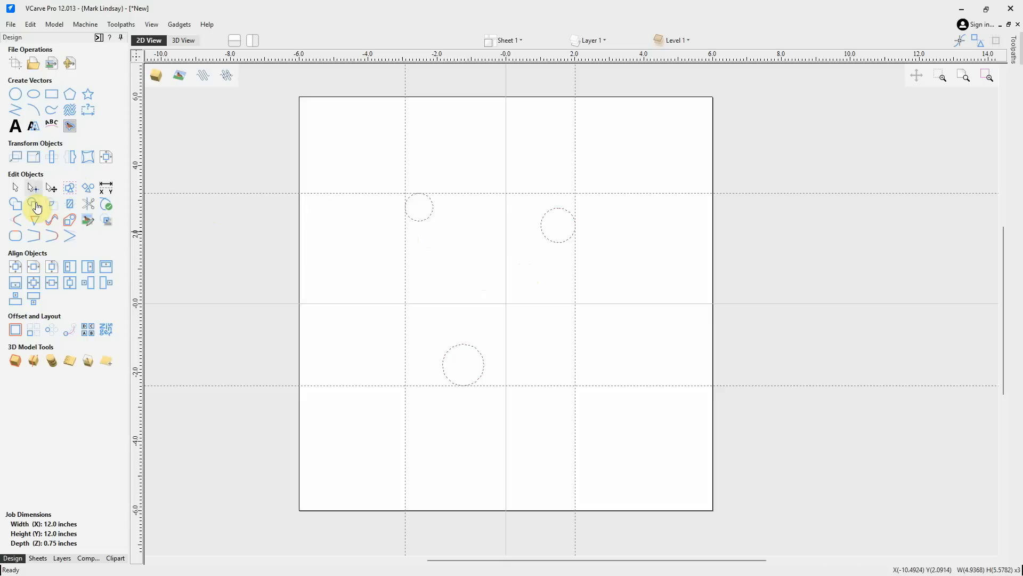
Try moving the three circles relatively by 1 inch in X and -1 inch in Y, then undo the move
click(14, 158)
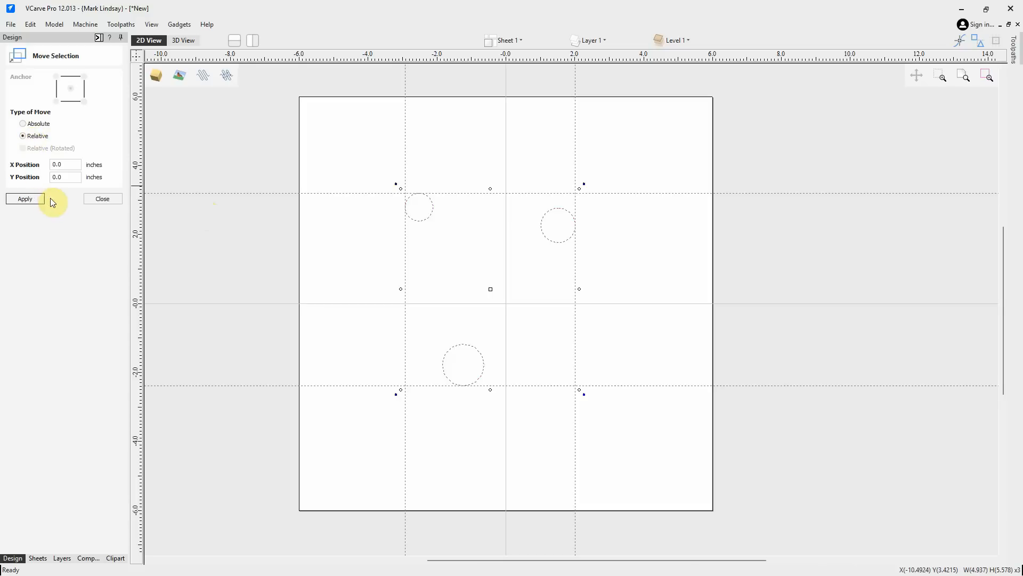
click(72, 164)
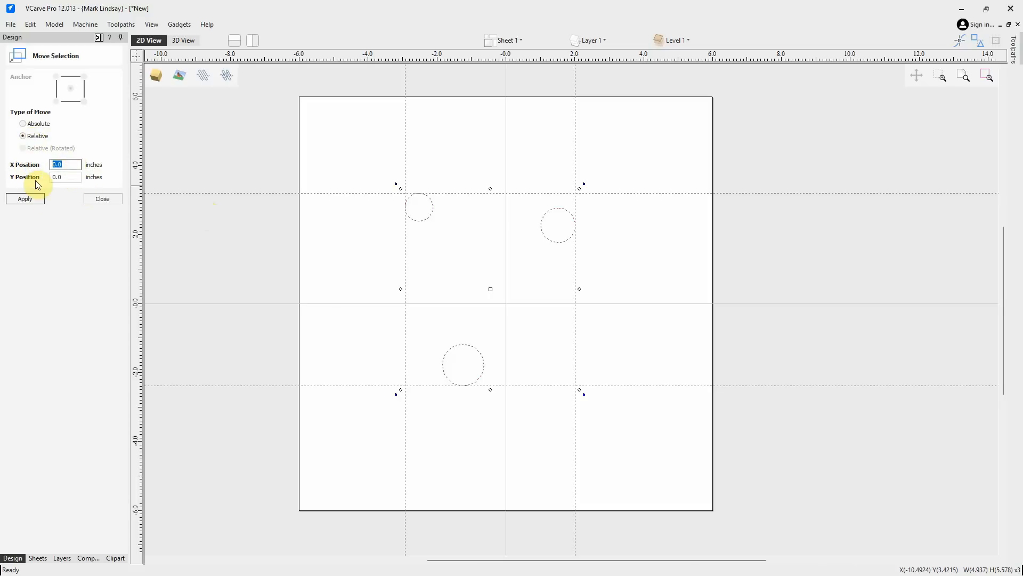
text(1)
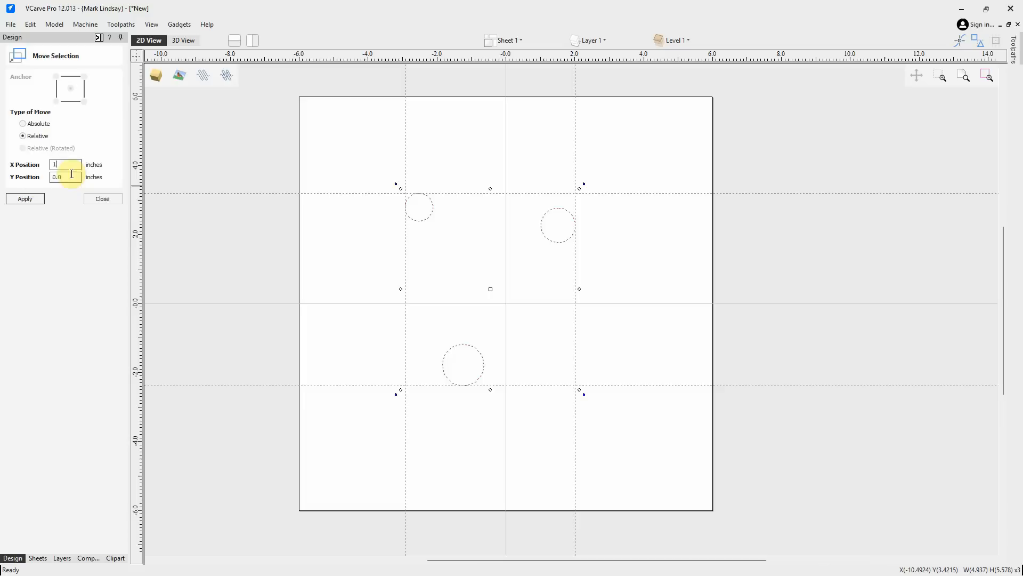
click(69, 176)
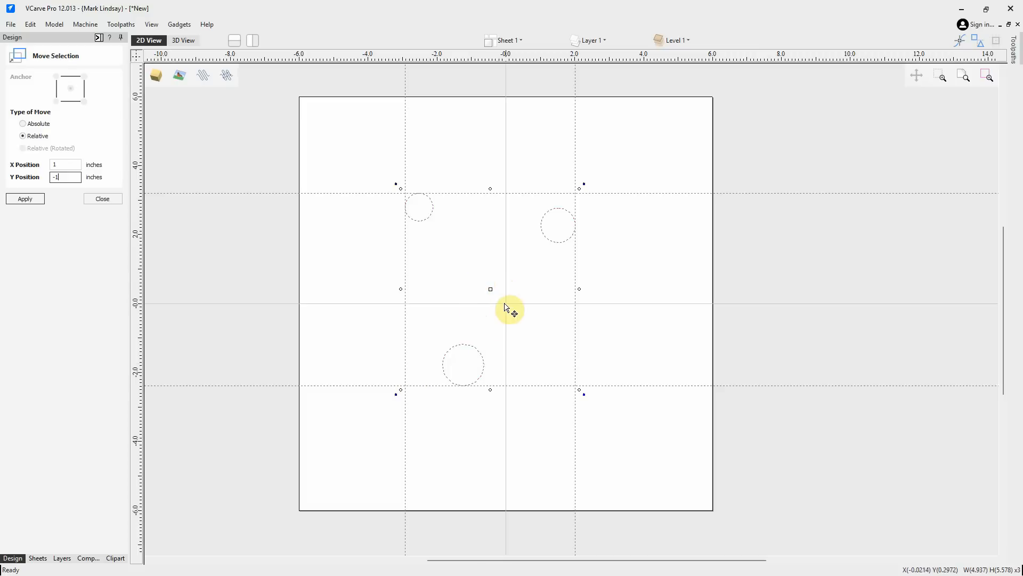
click(64, 177)
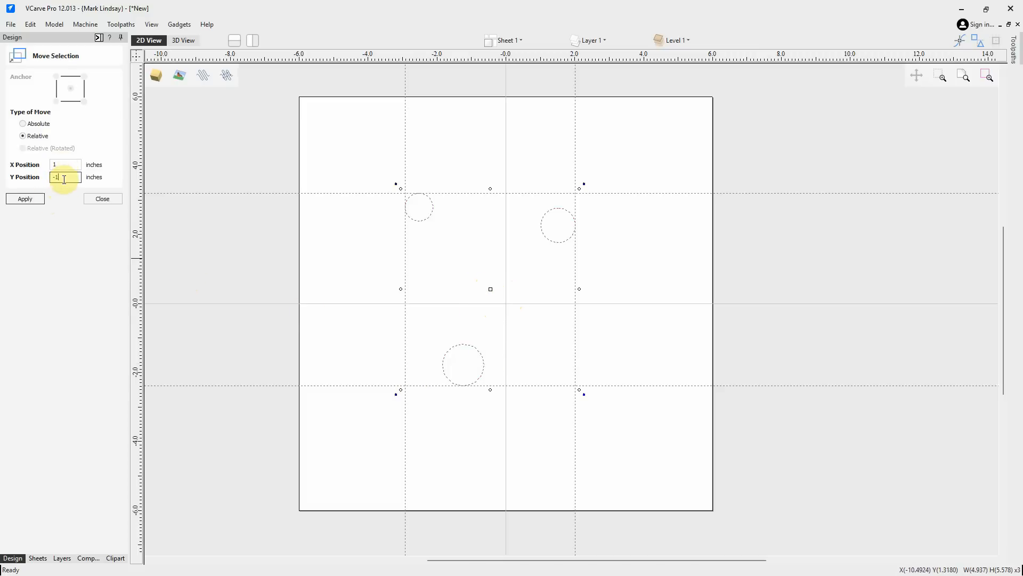
click(25, 201)
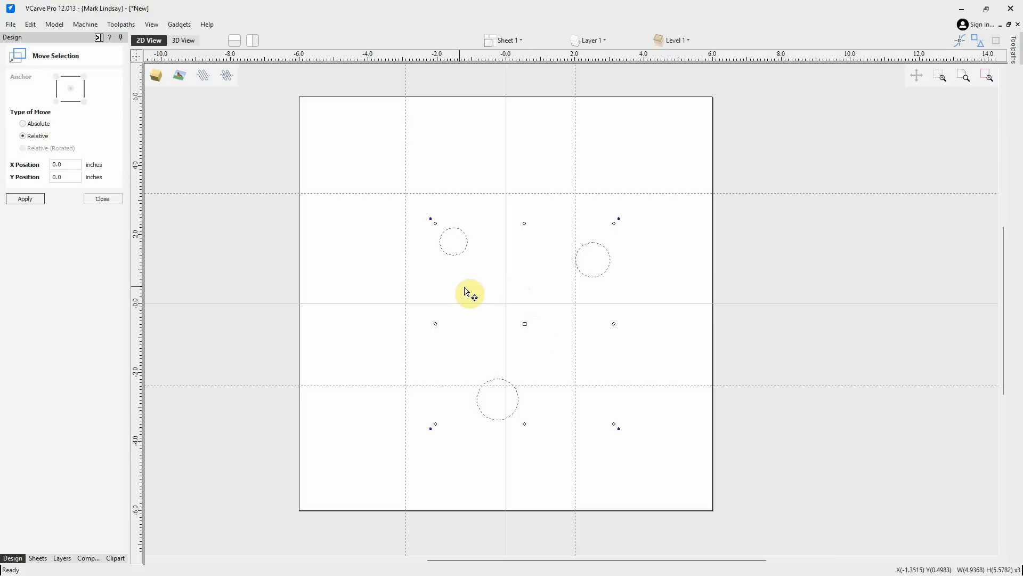
key(ctrl+z)
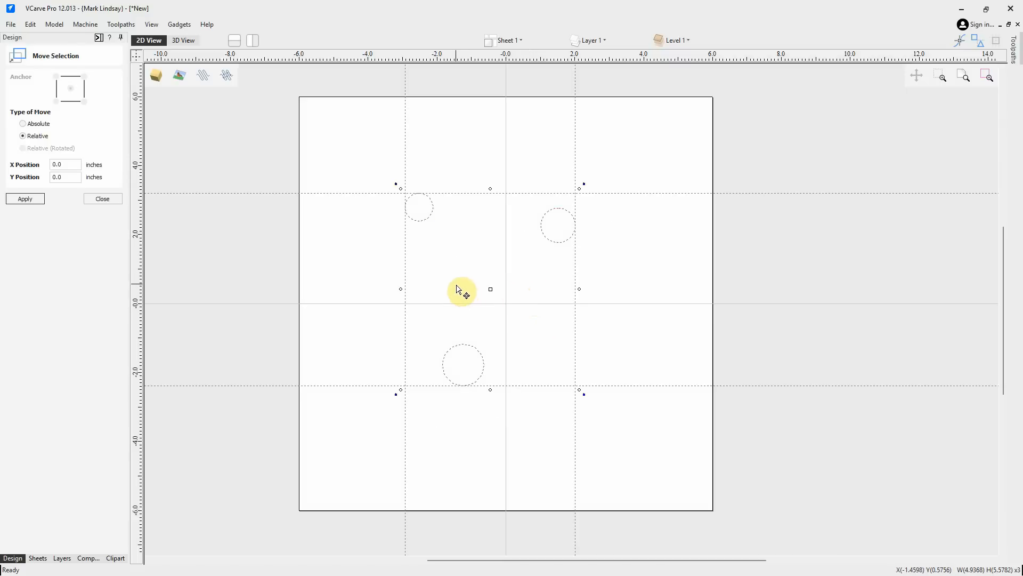
Clear the guidelines and move the circles absolutely with the lower-left anchor to X 0, Y 0
click(24, 125)
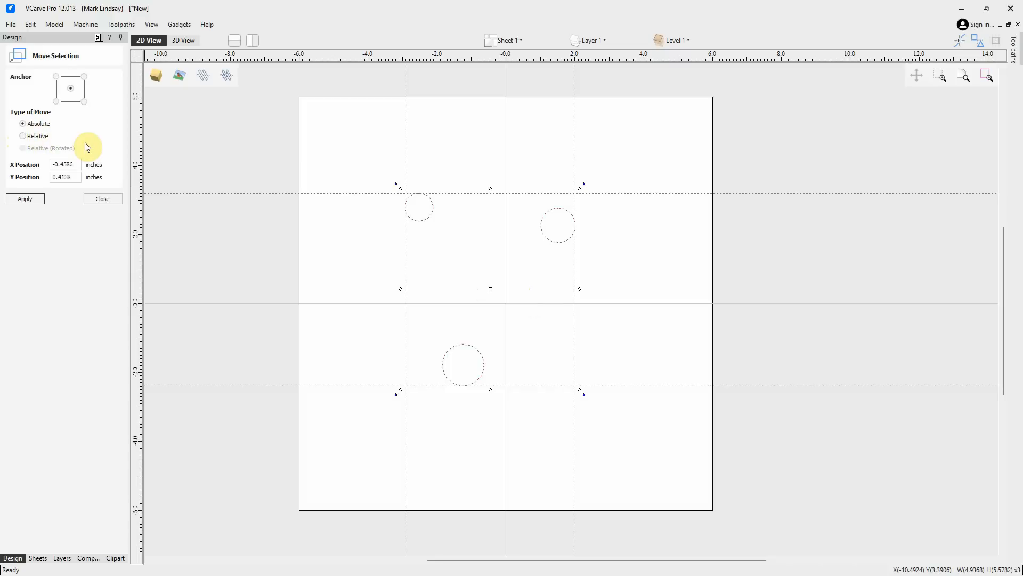
click(56, 101)
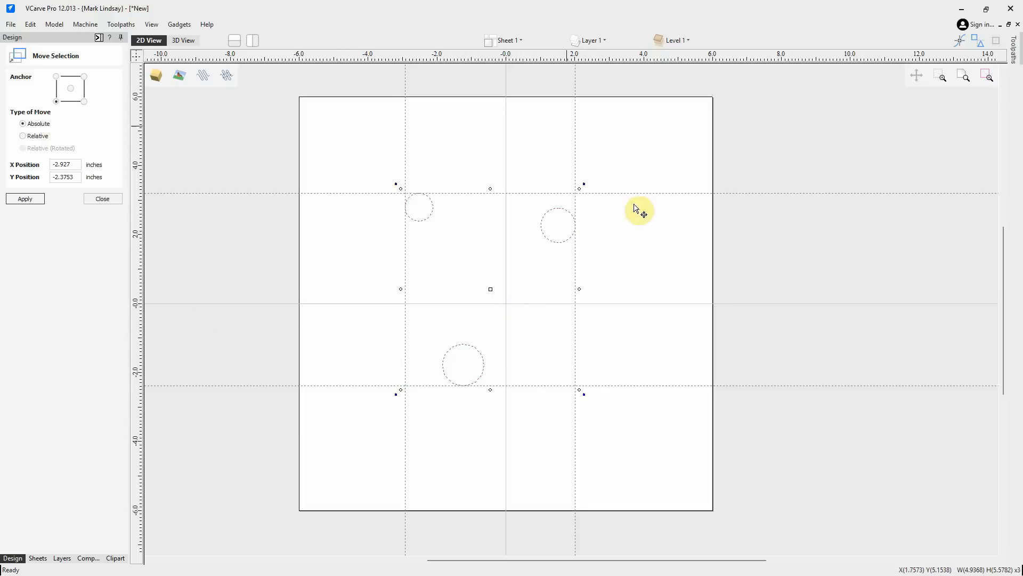
click(135, 53)
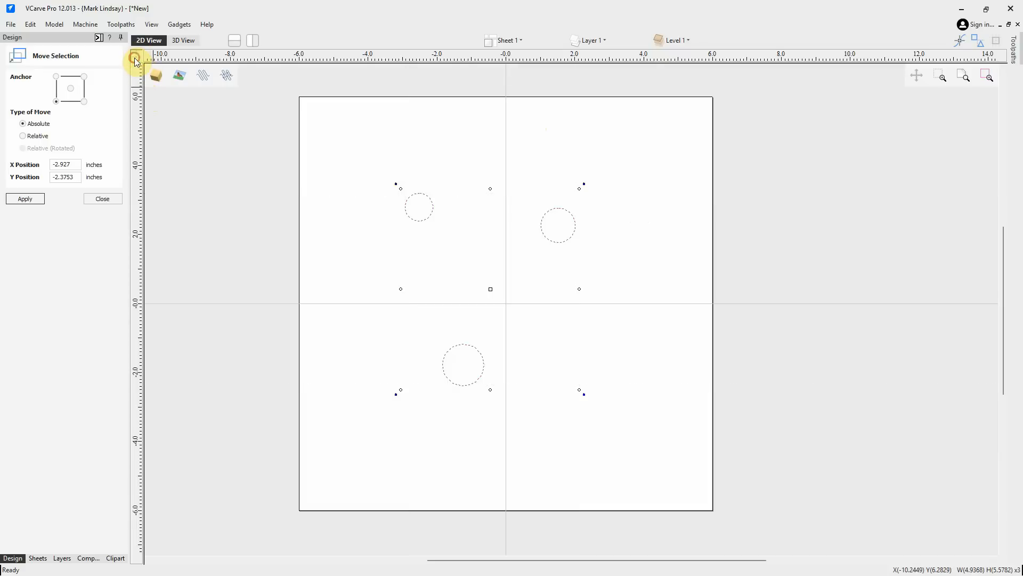
click(79, 166)
drag(79, 166, 9, 165)
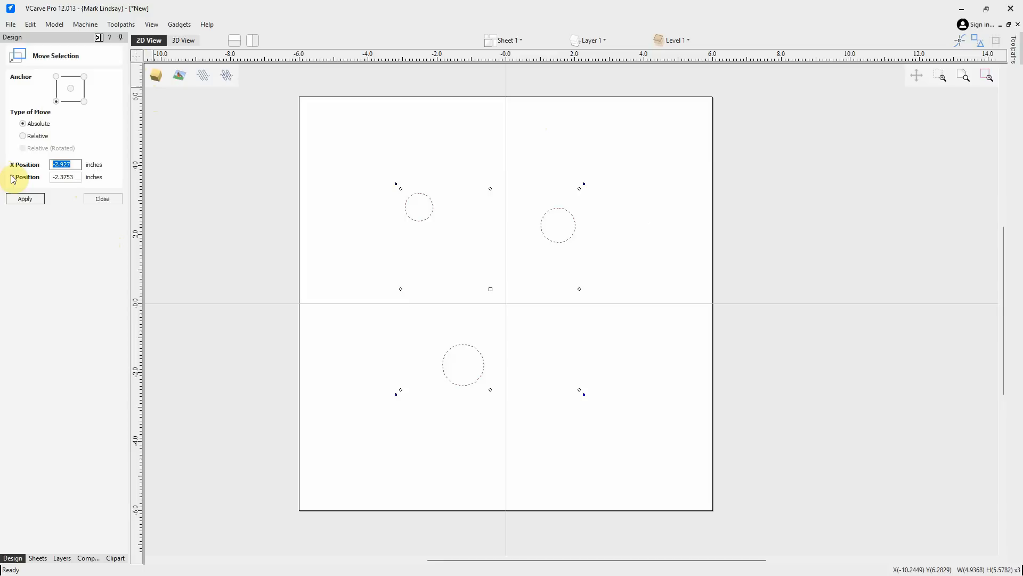
text(0)
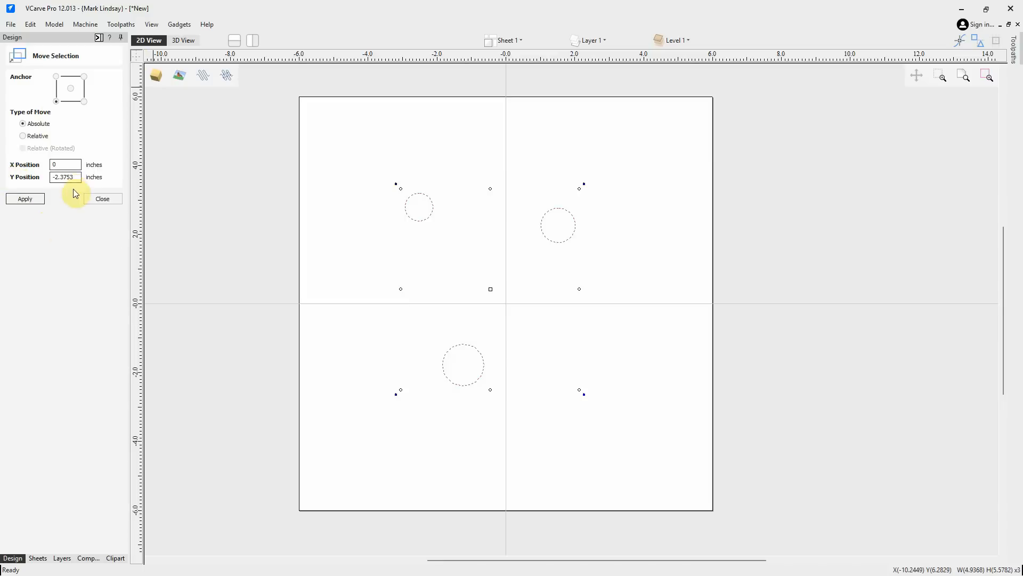
drag(75, 177, 9, 174)
text(0)
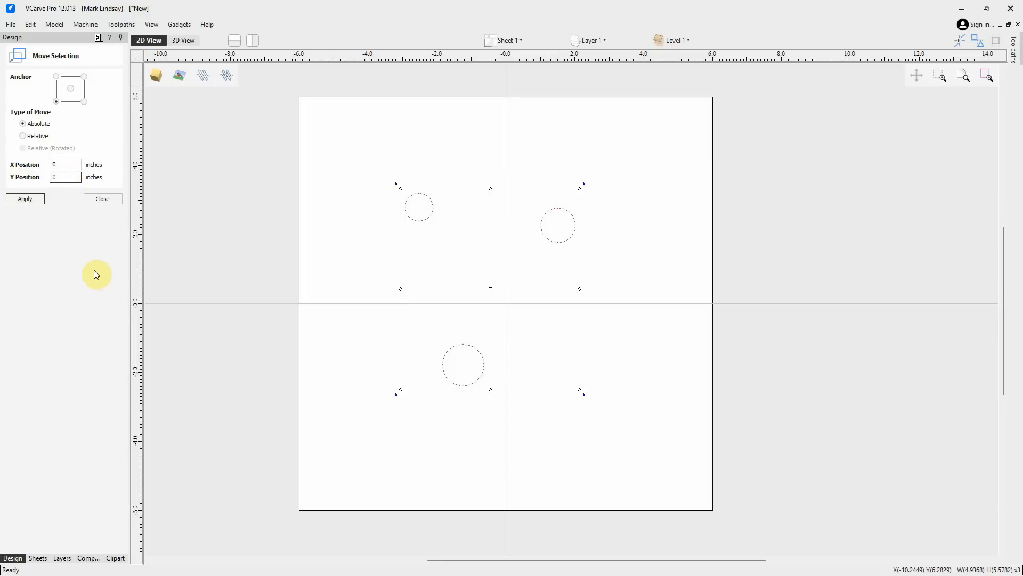
click(27, 200)
click(105, 197)
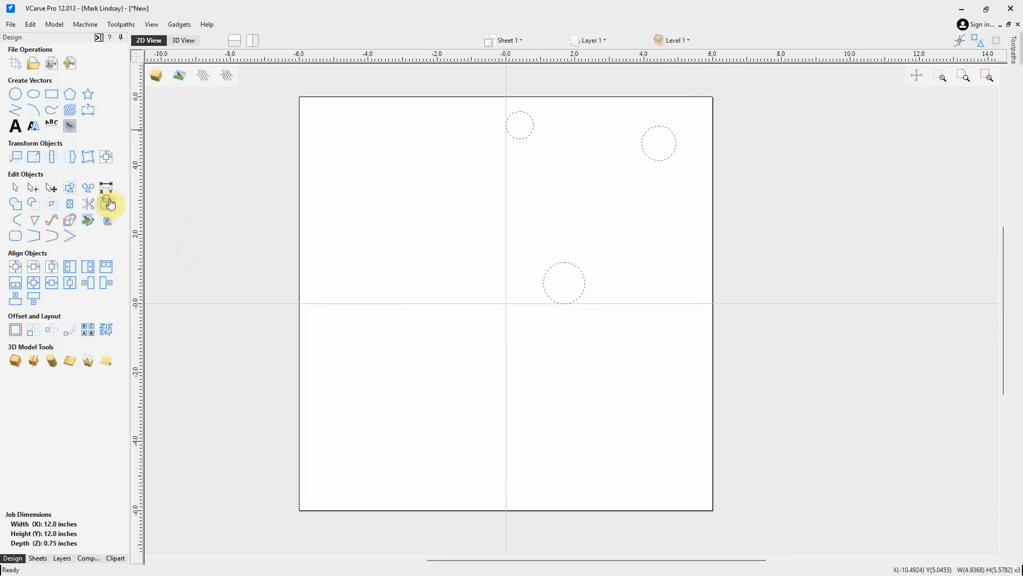
click(411, 397)
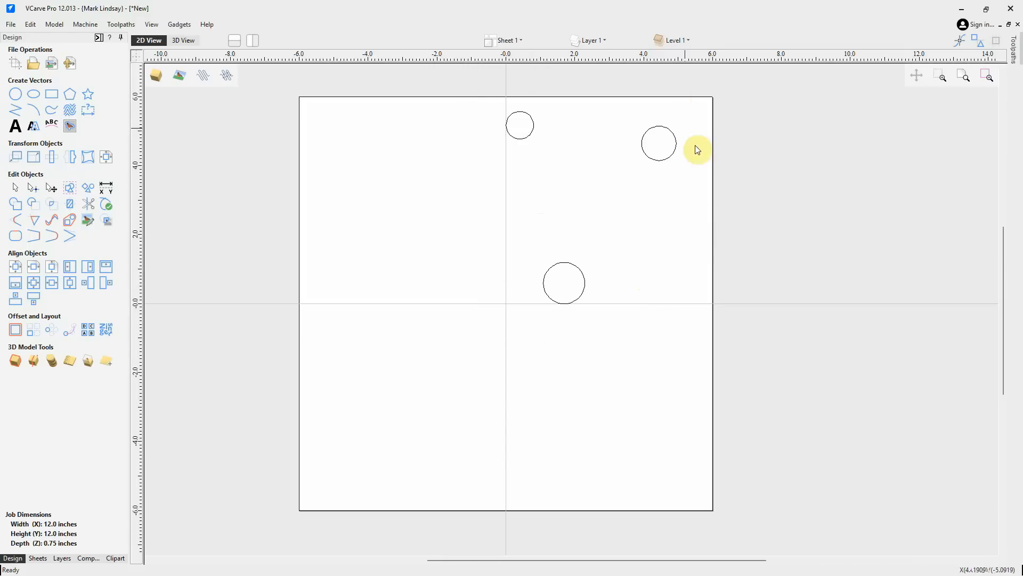
click(15, 156)
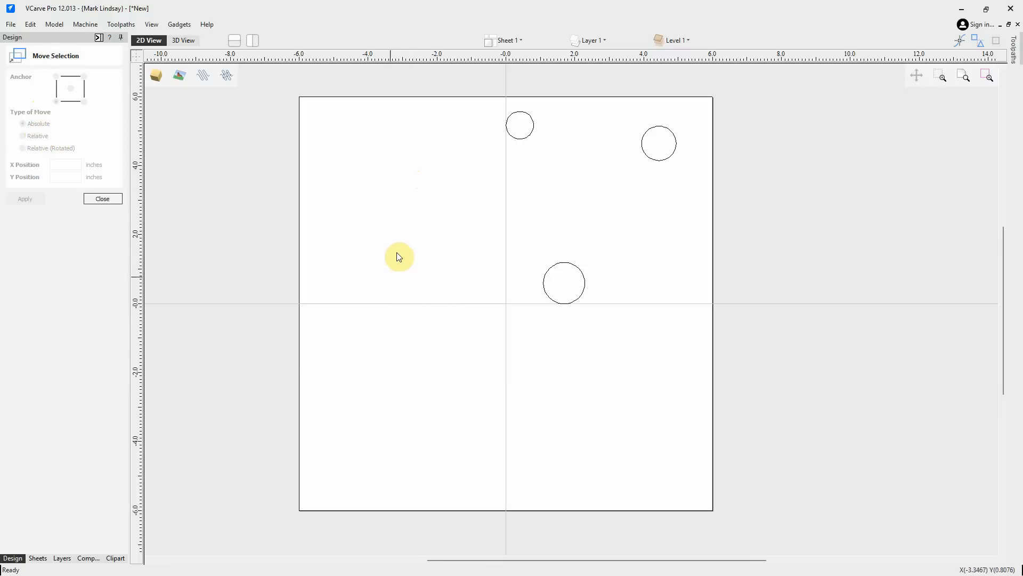
click(379, 393)
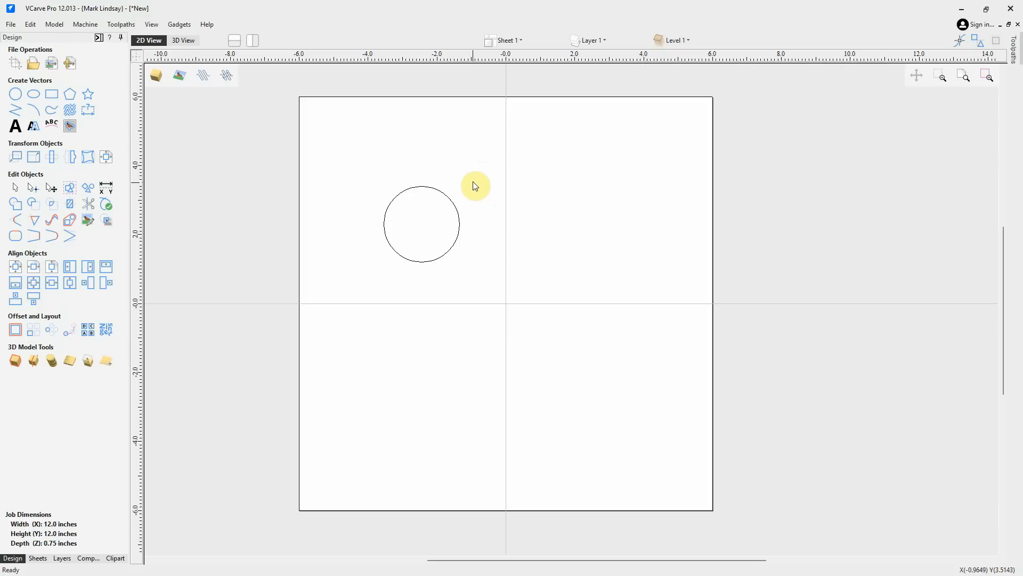
Select the large circle and use Set Size with linked XY to resize it to 2.0 inches wide and high
drag(481, 179, 350, 279)
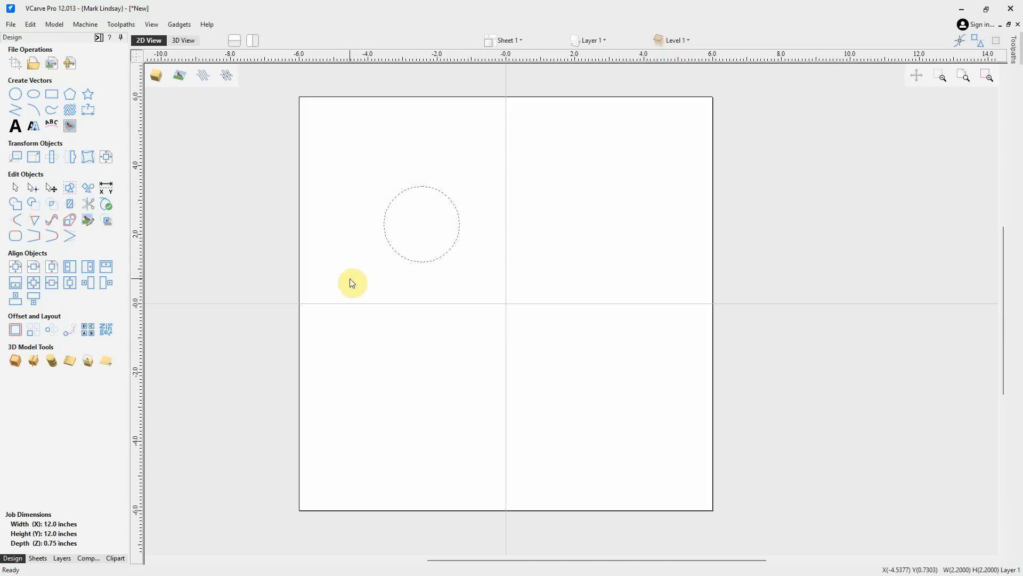
click(30, 160)
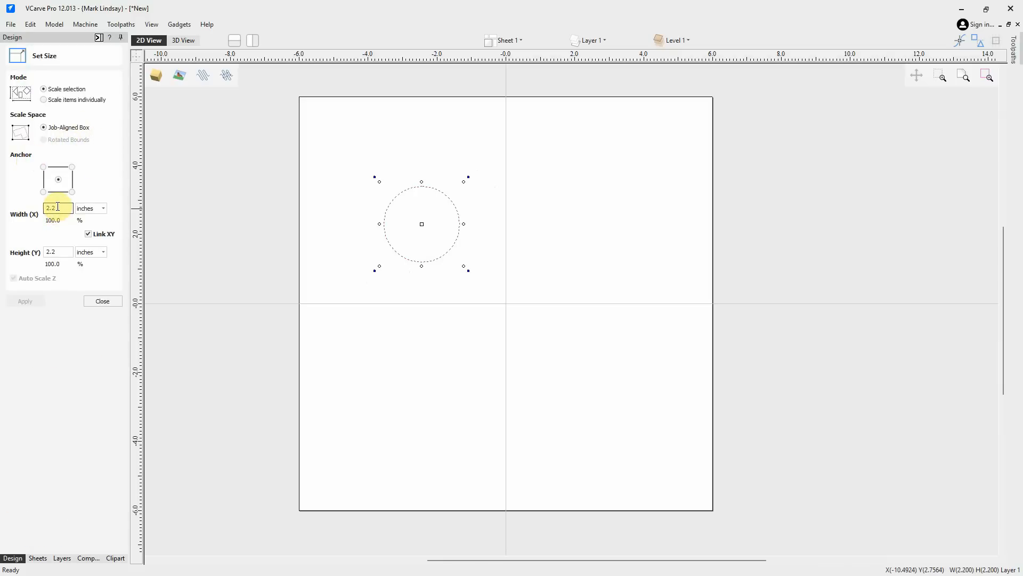
click(62, 251)
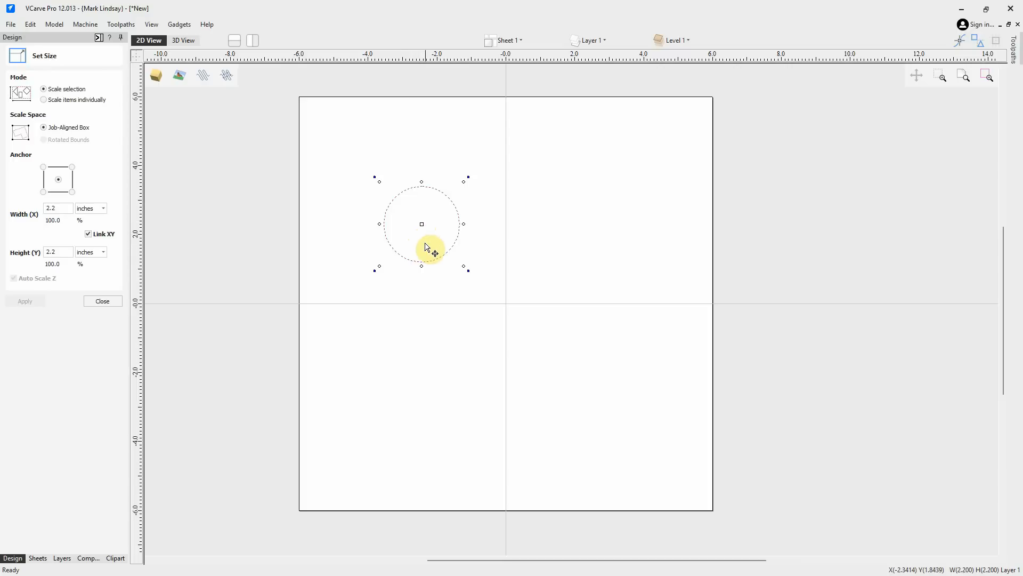
click(59, 209)
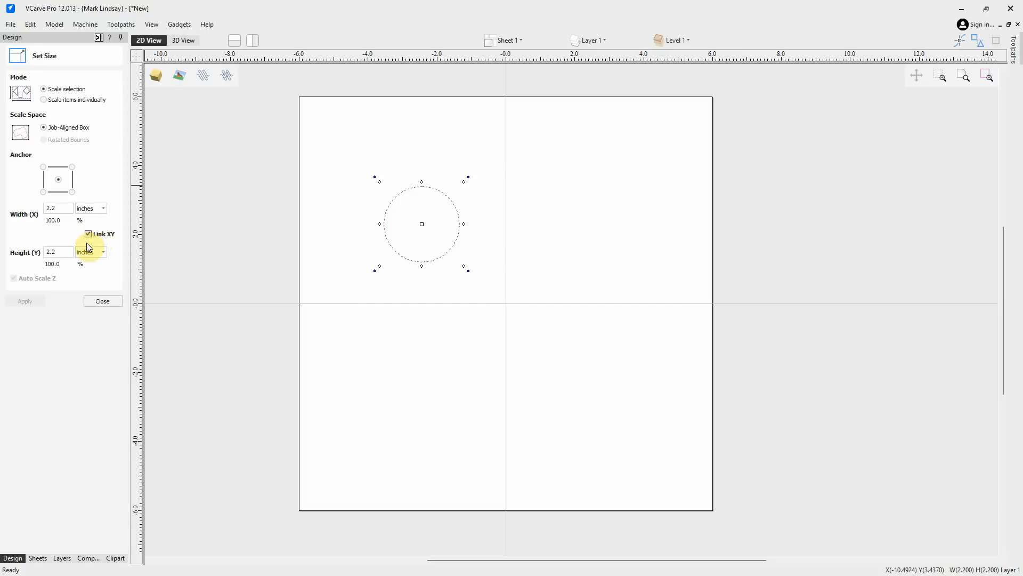
click(59, 207)
click(61, 253)
click(61, 207)
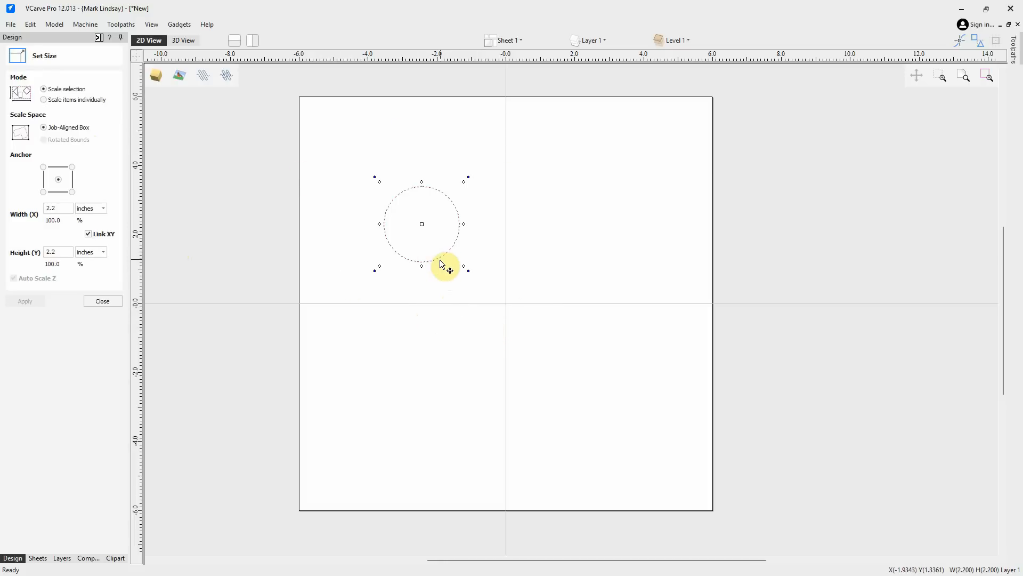
double_click(52, 207)
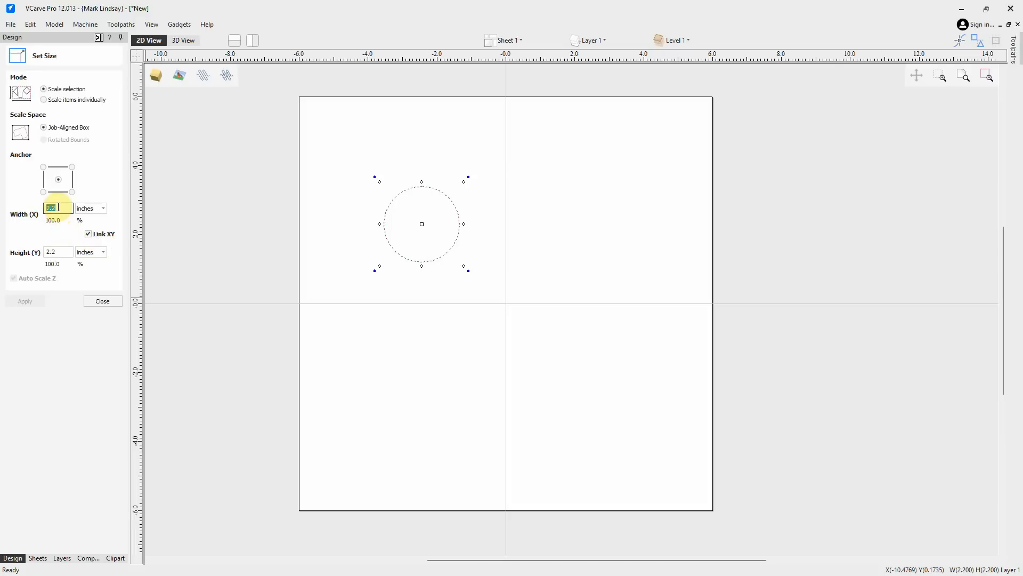
text(2.0)
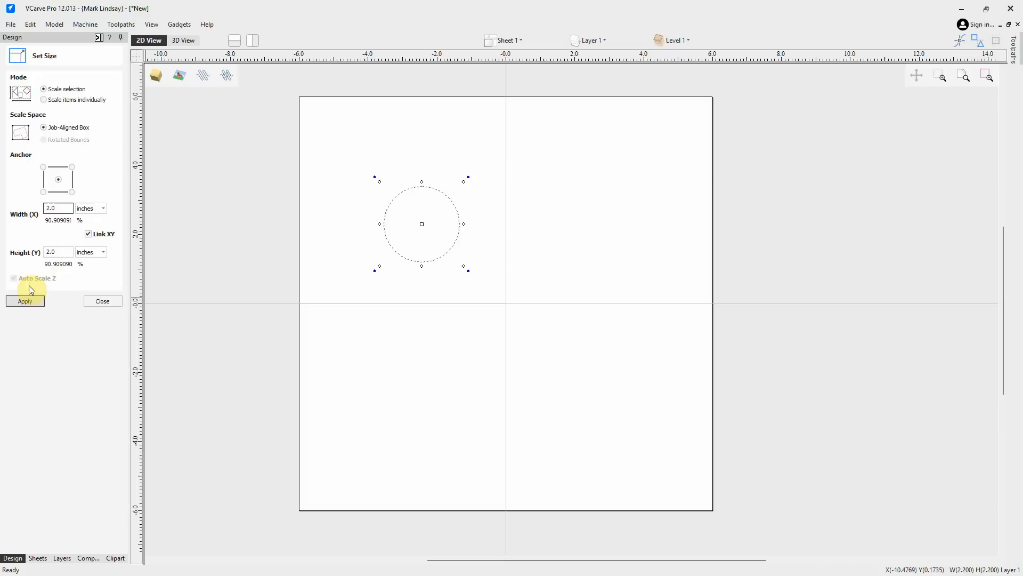
click(24, 302)
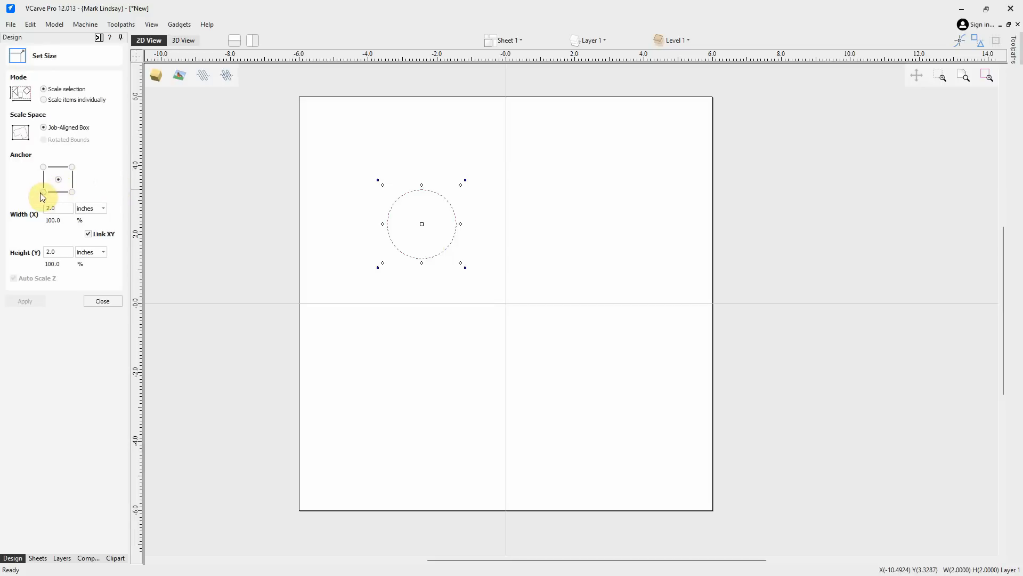
Set the lower-right anchor and resize the circle to 2.5 inches wide and high with linked XY
click(72, 192)
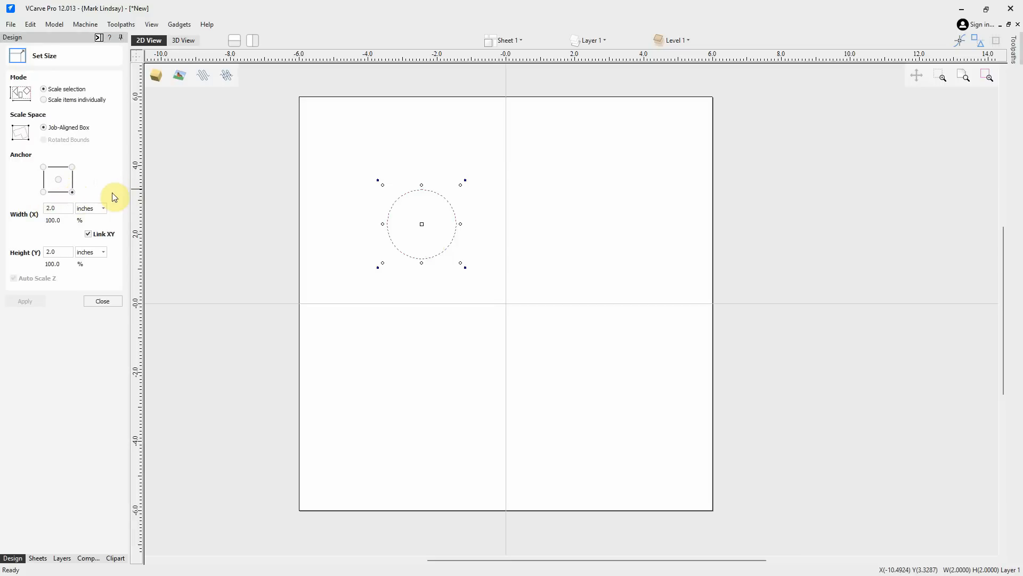
click(59, 208)
drag(60, 209, 26, 215)
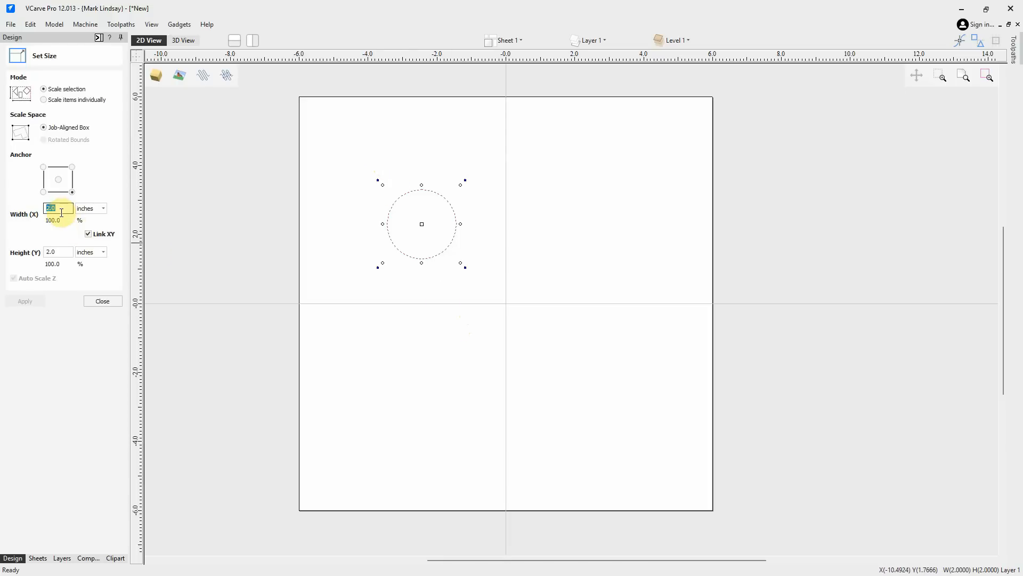
text(2.5)
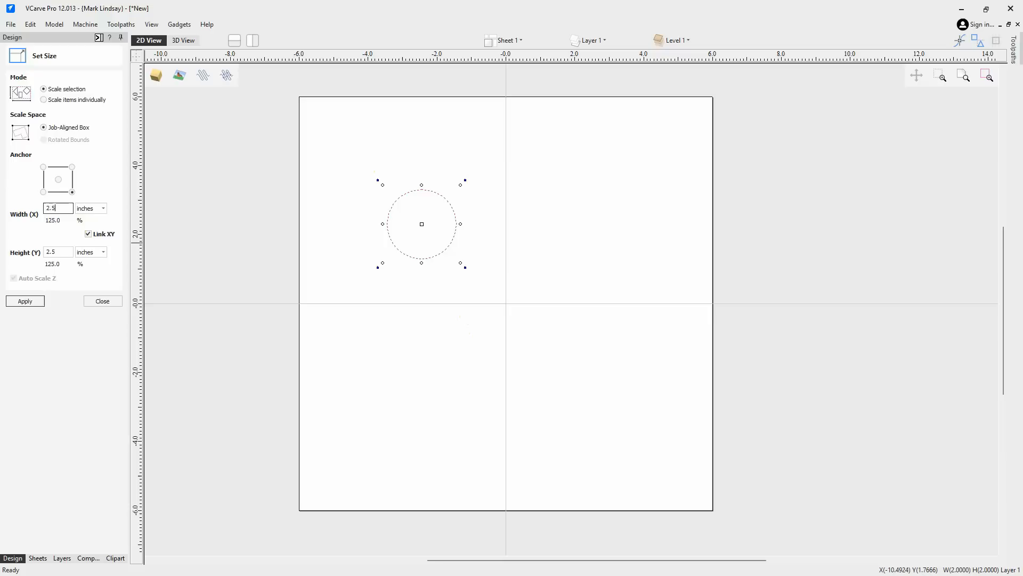
click(23, 301)
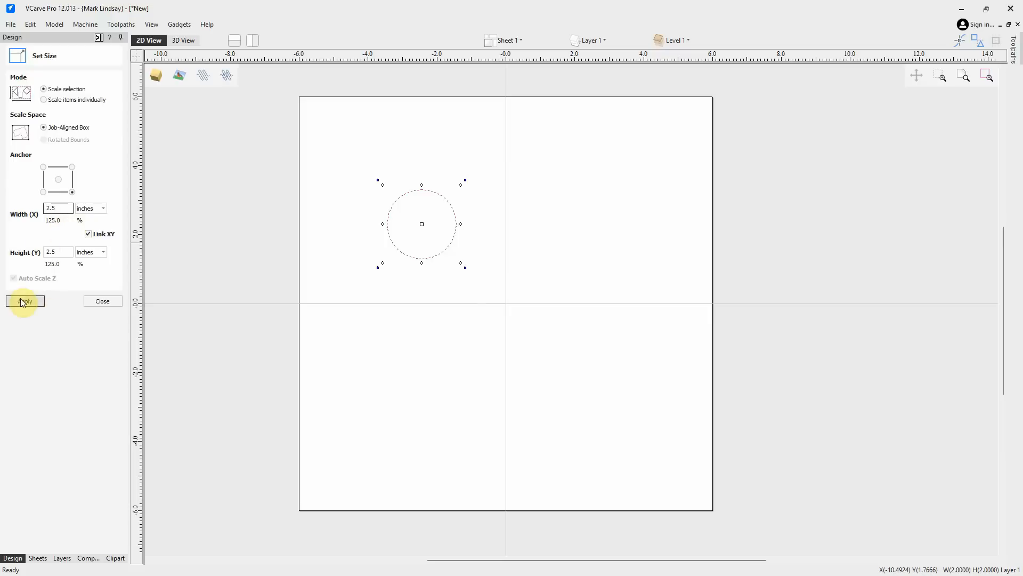
click(27, 302)
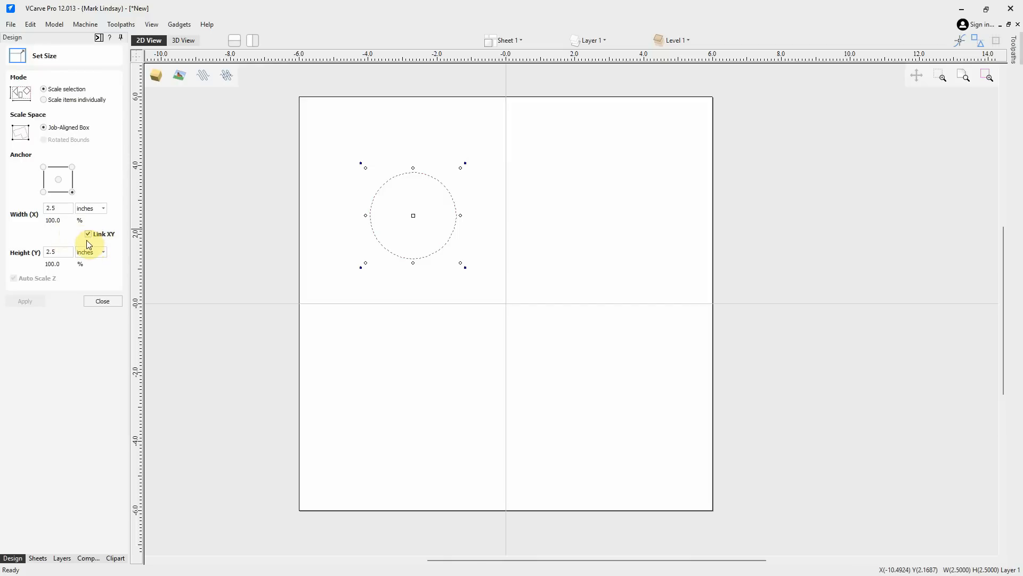
Unlink XY and set only the circle's width to 2.75 inches, anchored at the lower-right corner
click(58, 208)
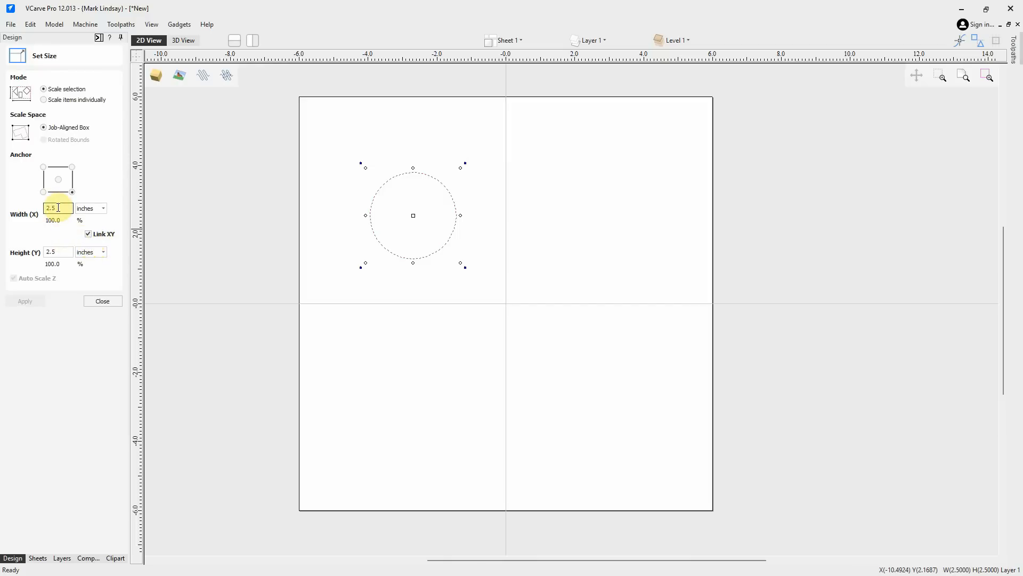
click(56, 250)
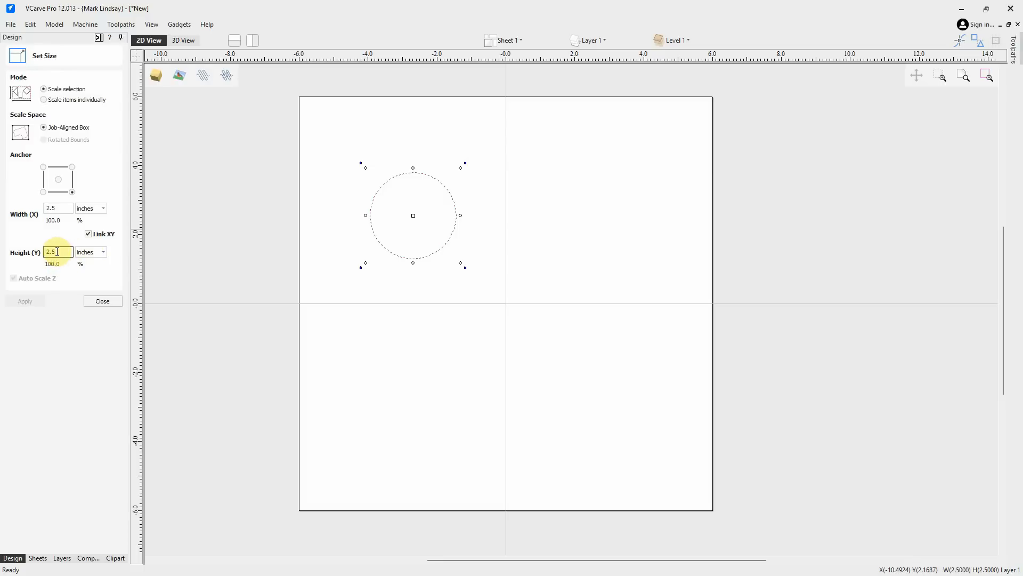
click(58, 254)
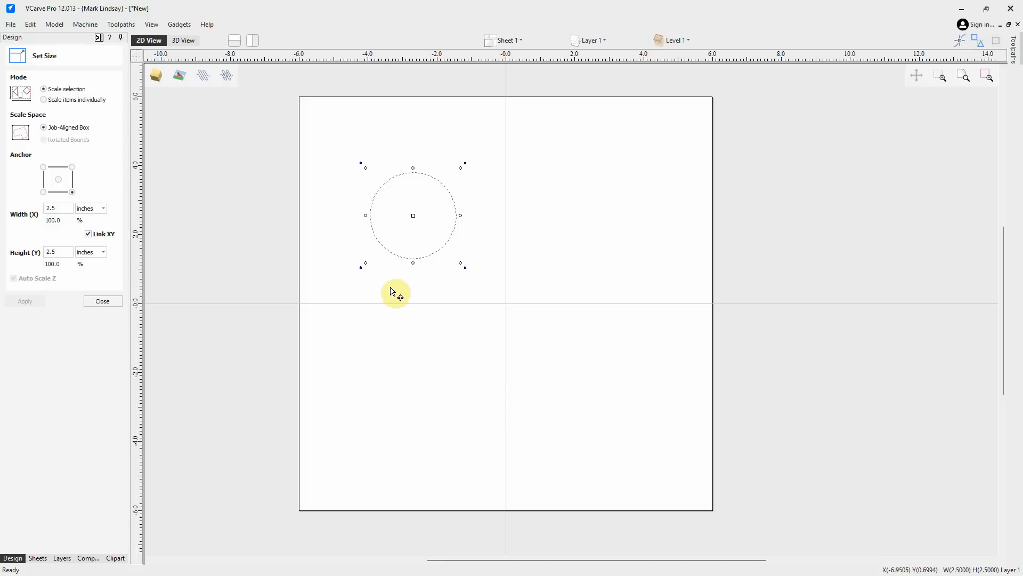
click(93, 237)
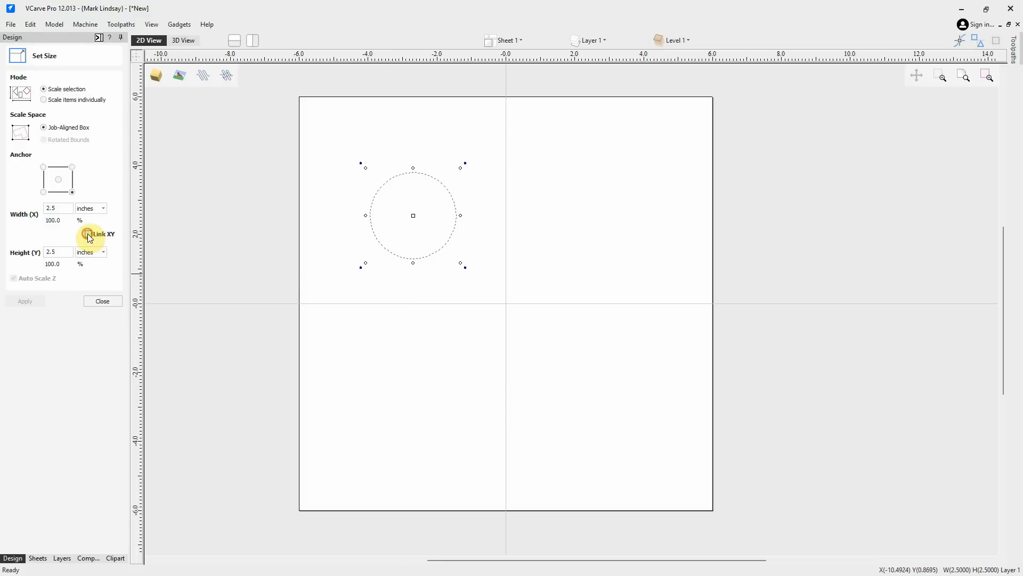
click(56, 207)
drag(55, 208, 50, 207)
text(7)
click(56, 253)
click(72, 193)
click(24, 301)
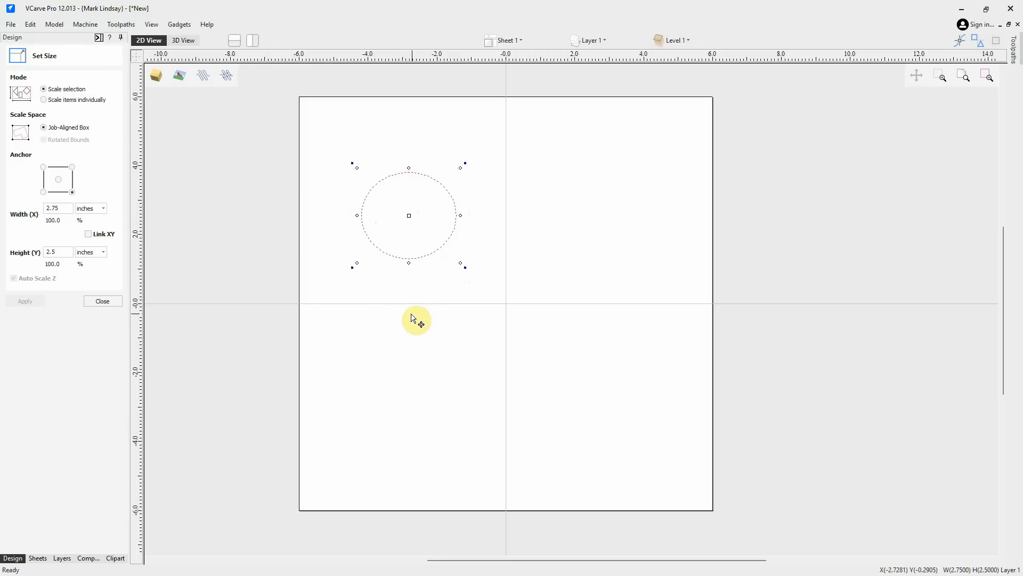
Set the ellipse's width to 3.5 inches about the center anchor and close Set Size
click(59, 180)
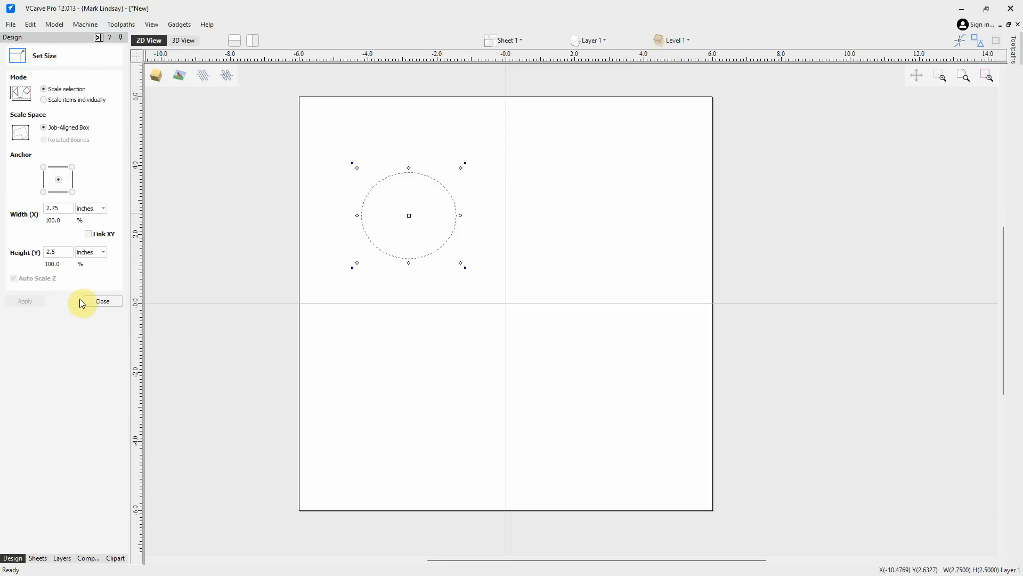
click(46, 208)
drag(46, 208, 62, 208)
text(3.5)
click(24, 300)
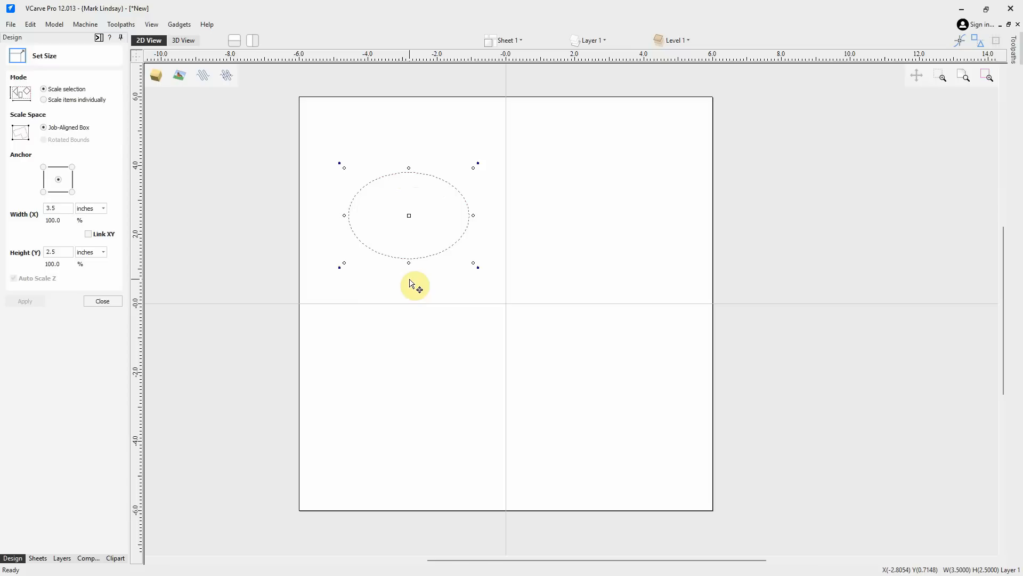
click(102, 301)
click(459, 345)
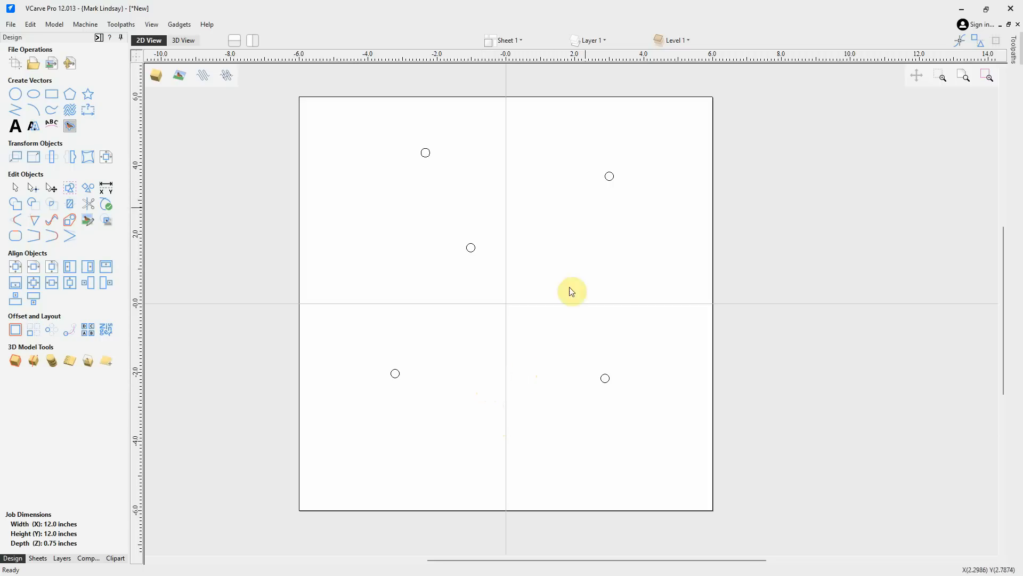
Try scaling all five small circles individually to 0.5 inches with linked XY, then undo the resize
drag(670, 113, 340, 440)
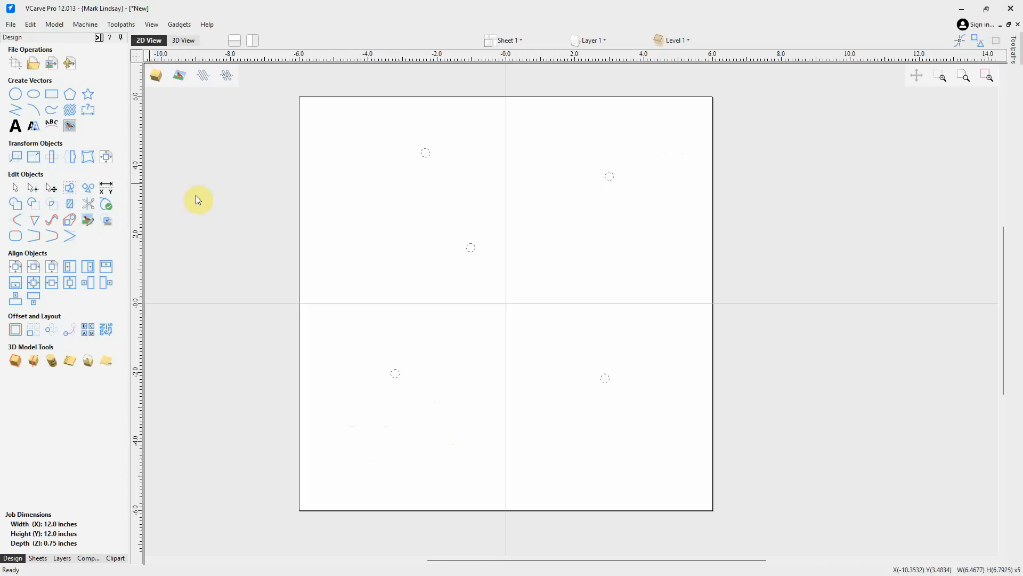
click(33, 157)
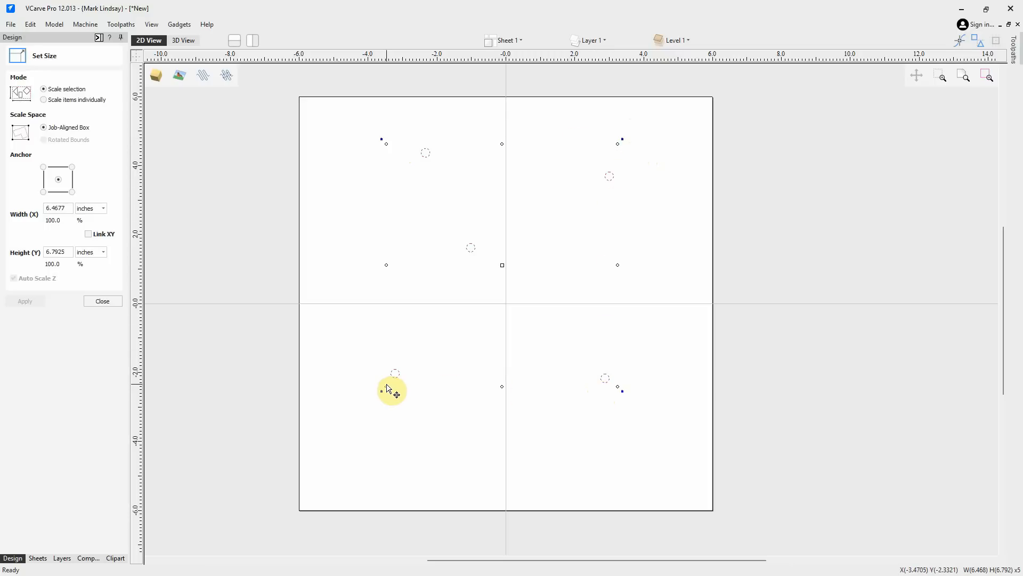
click(43, 99)
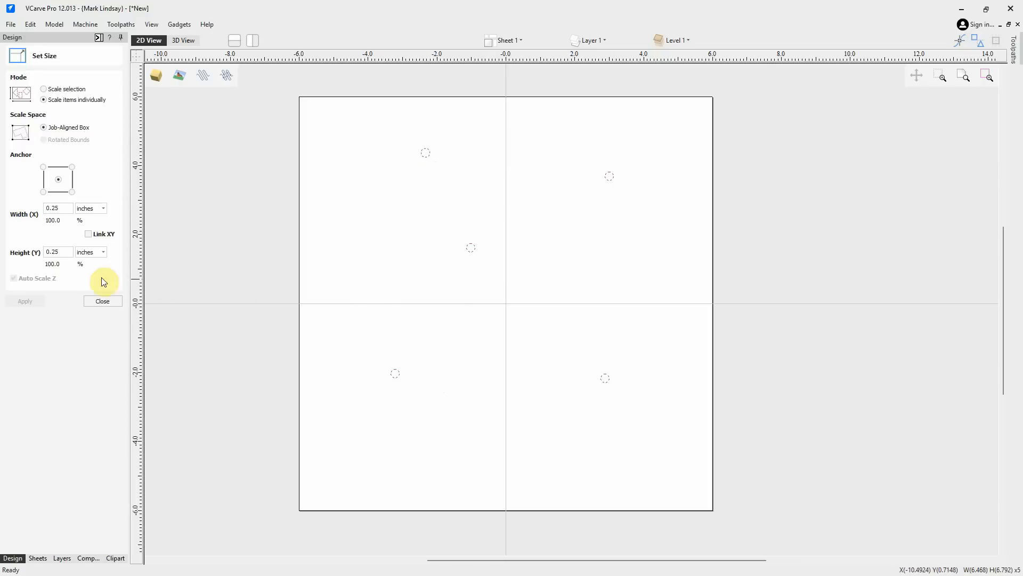
click(63, 253)
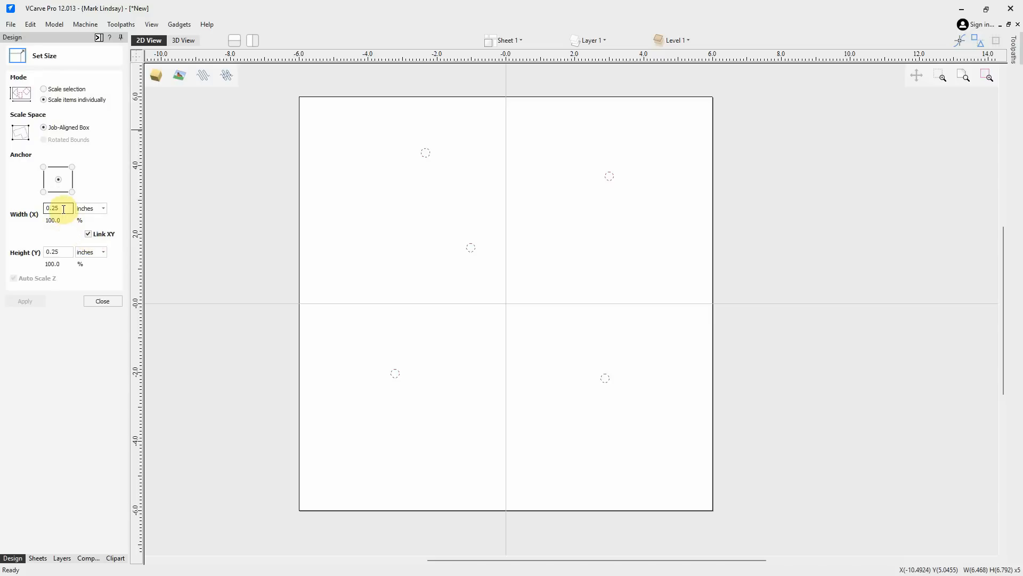
click(69, 254)
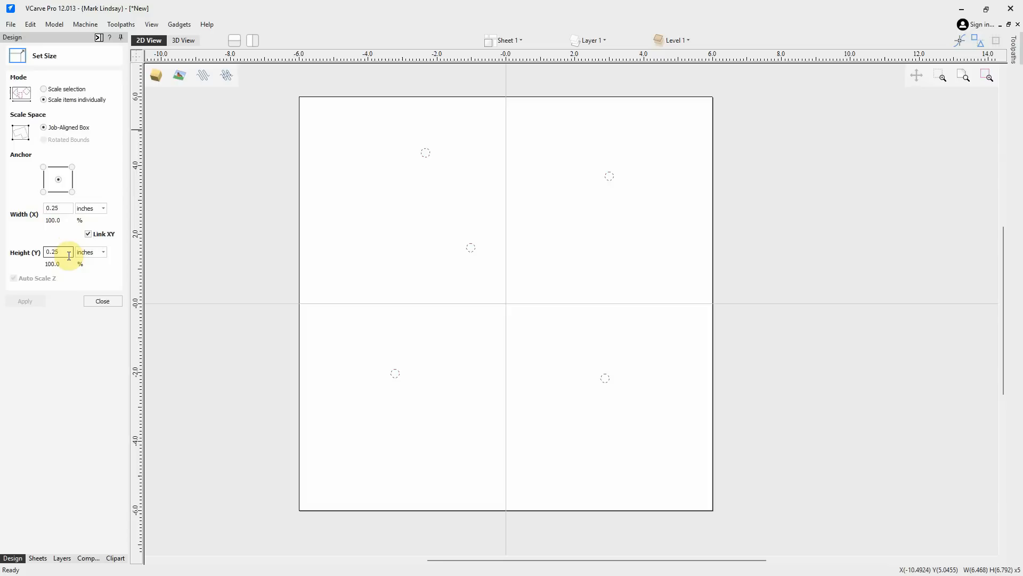
click(65, 213)
drag(61, 207, 19, 207)
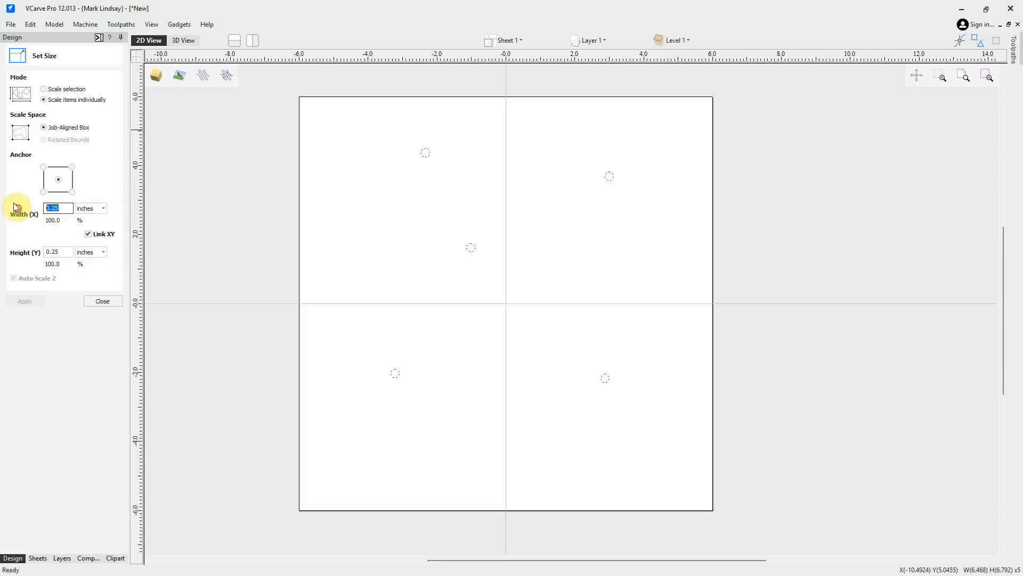
text(.5)
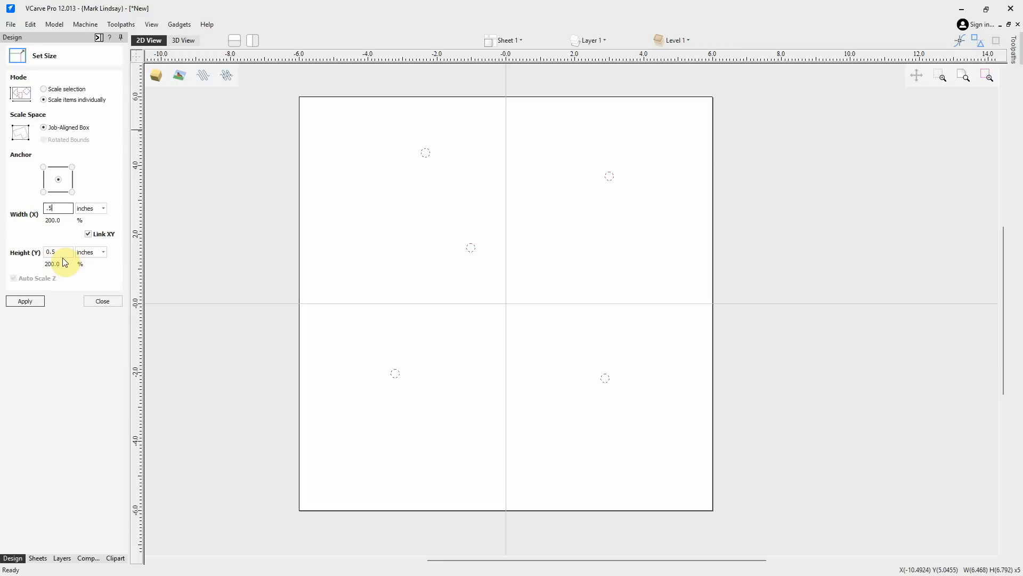
click(34, 302)
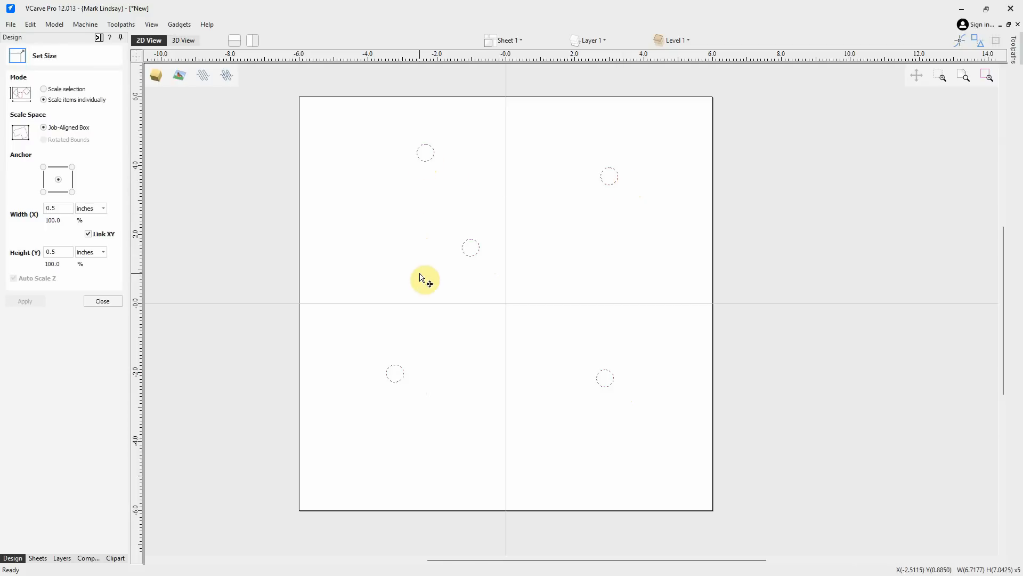
key(ctrl+z)
Scale the five circles as one selection to 7.0 inches high with linked XY and close Set Size
click(44, 89)
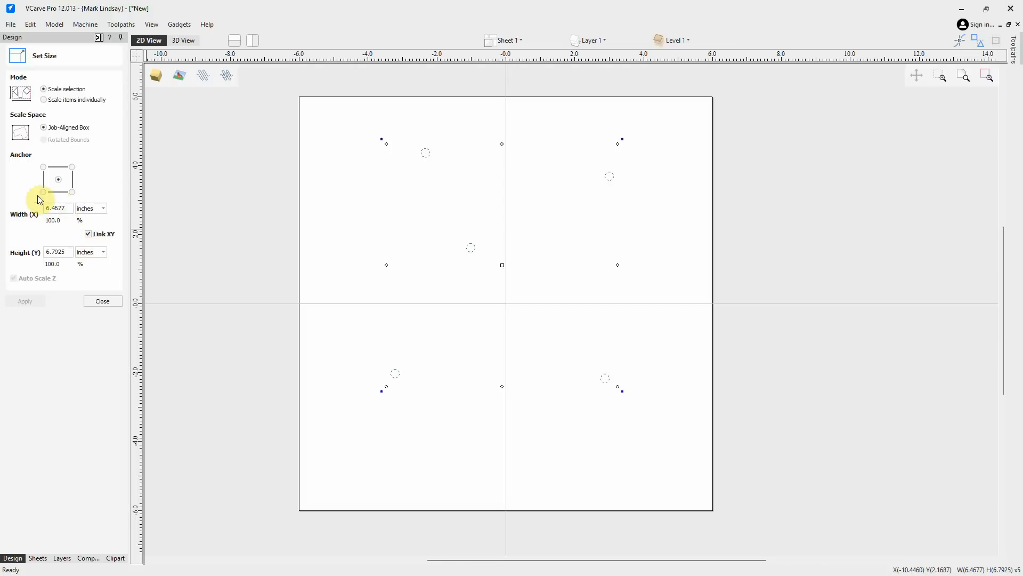
drag(68, 253, 39, 251)
text(7.0)
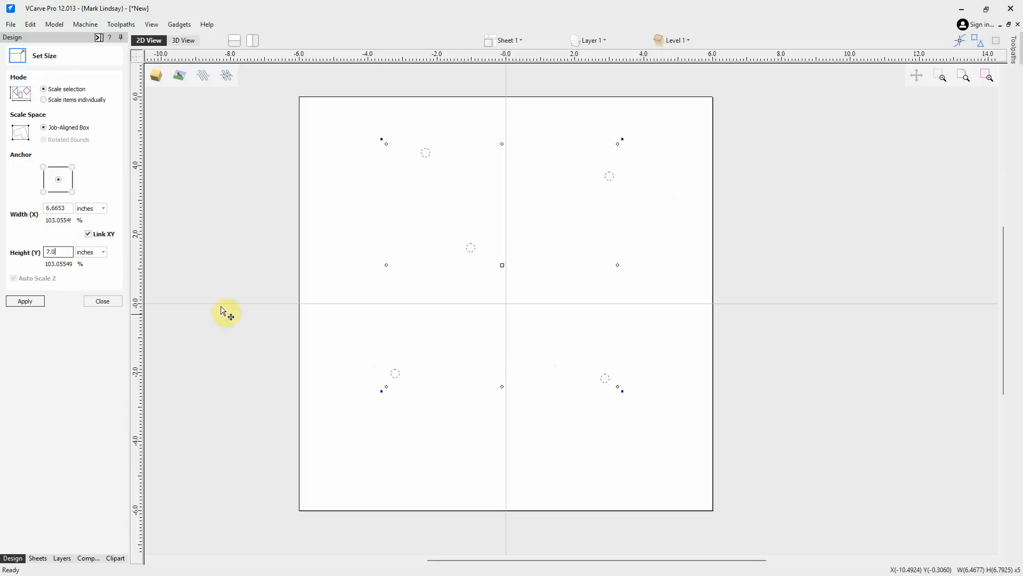
click(25, 302)
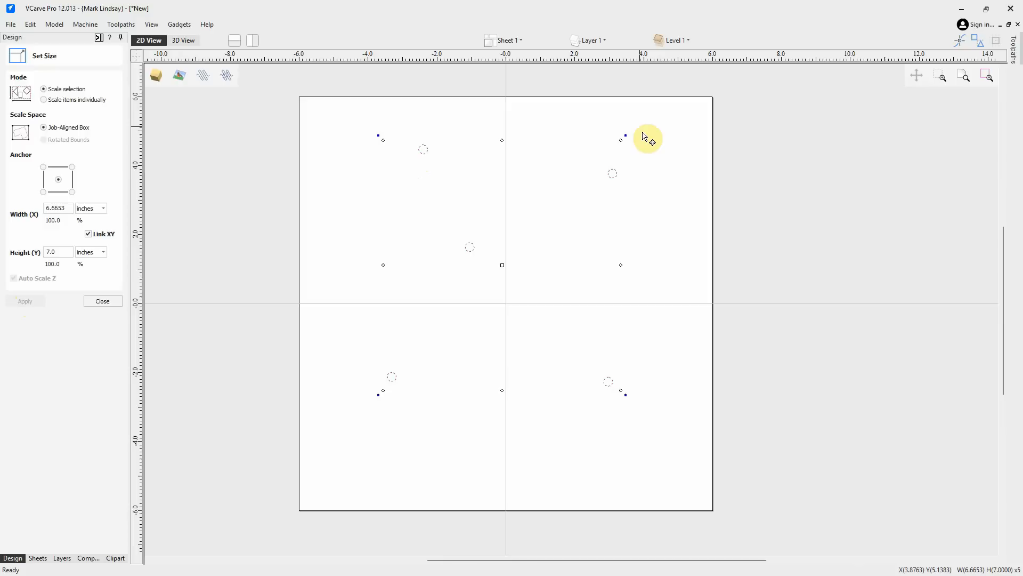
click(97, 302)
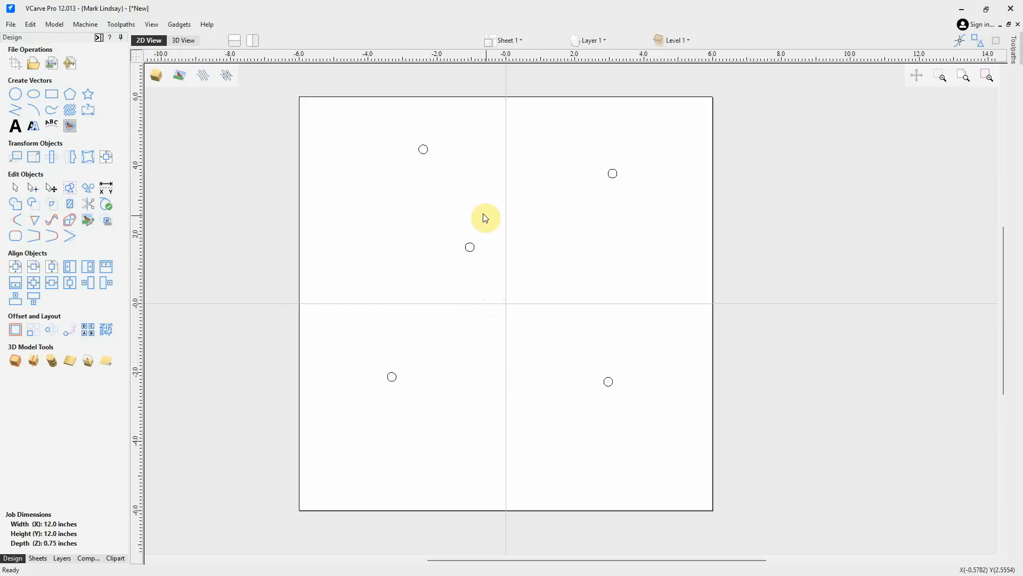
Check the middle circle's size in Set Size, then undo the 7.0-inch selection scaling
drag(486, 218, 449, 268)
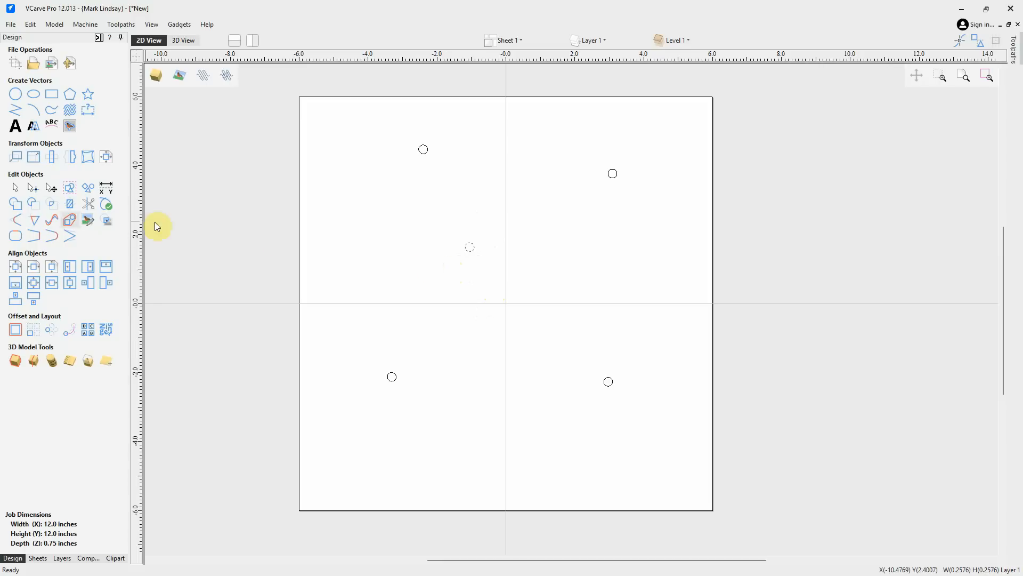
click(32, 156)
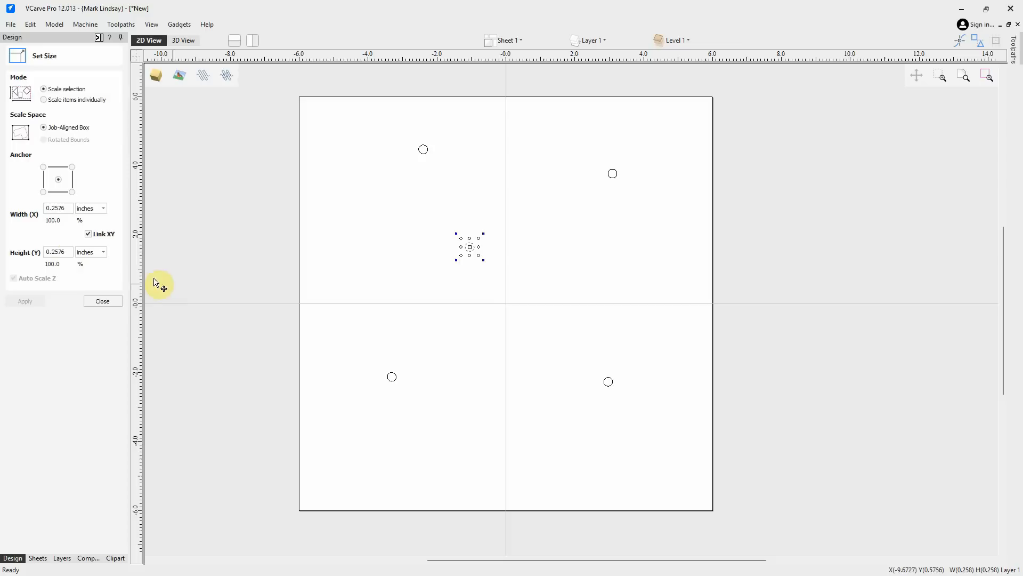
click(105, 302)
click(482, 337)
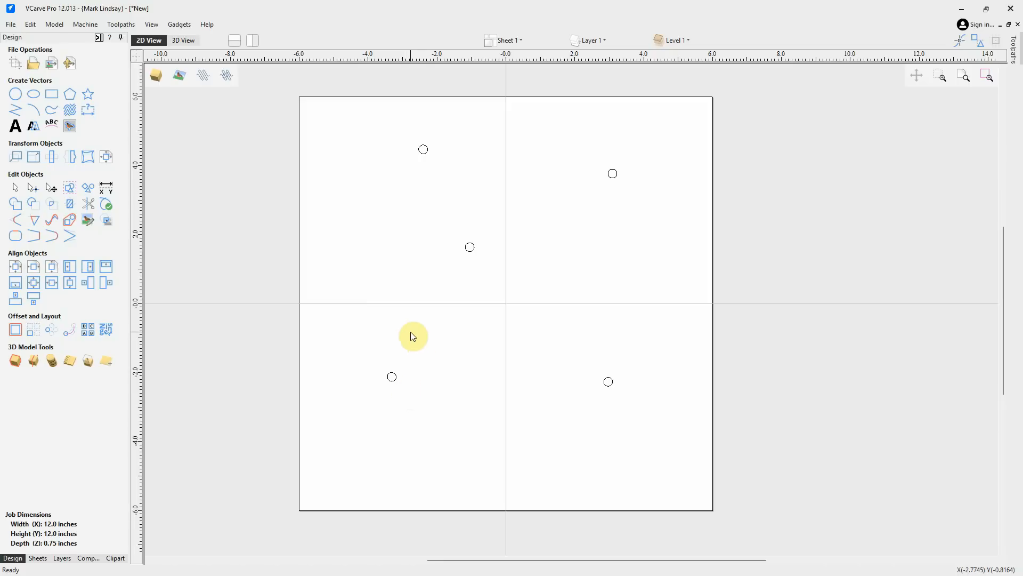
key(ctrl+z)
Select all five circles and view their individual sizes in Set Size without applying changes
drag(658, 129, 356, 459)
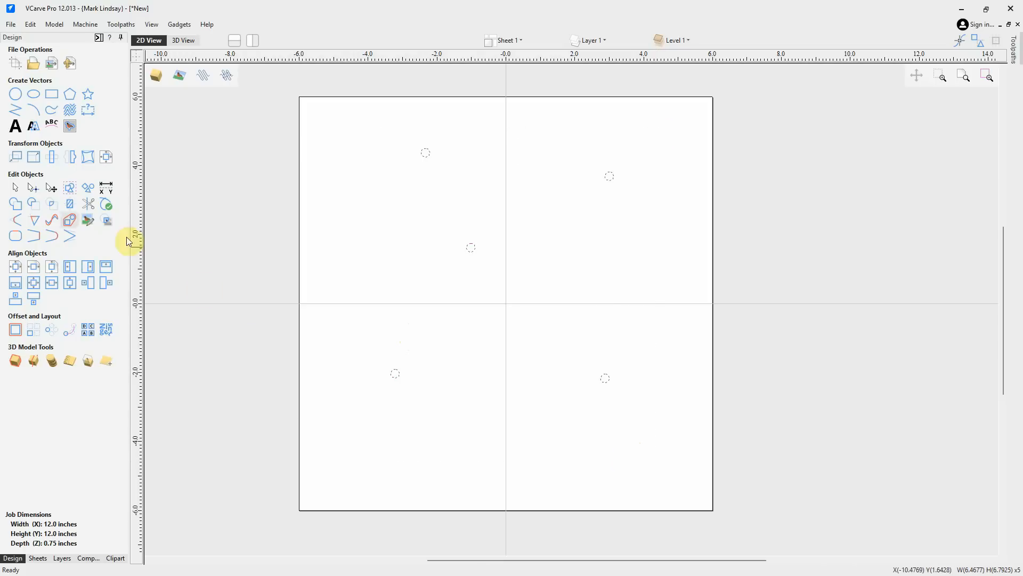
click(33, 156)
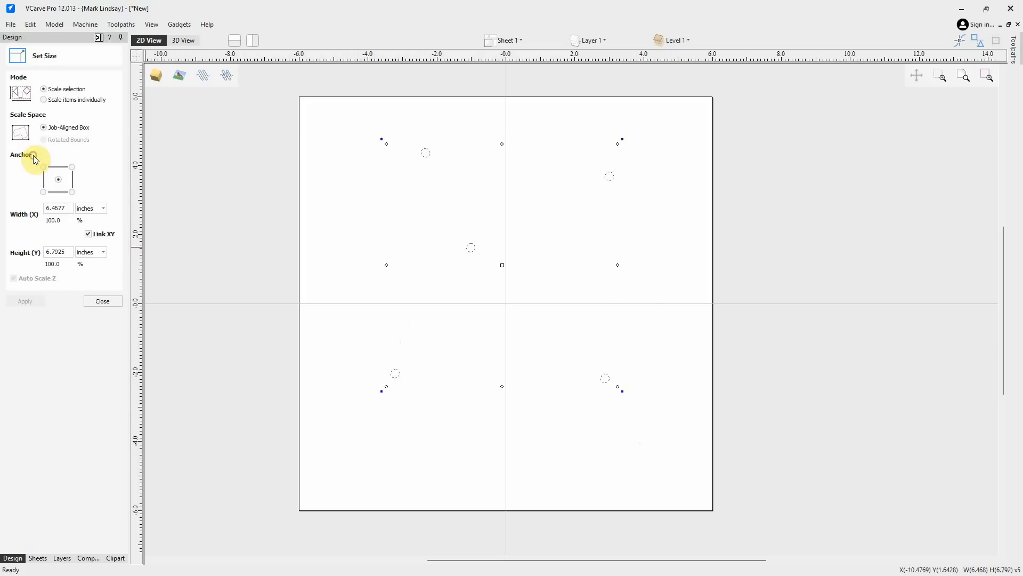
click(44, 100)
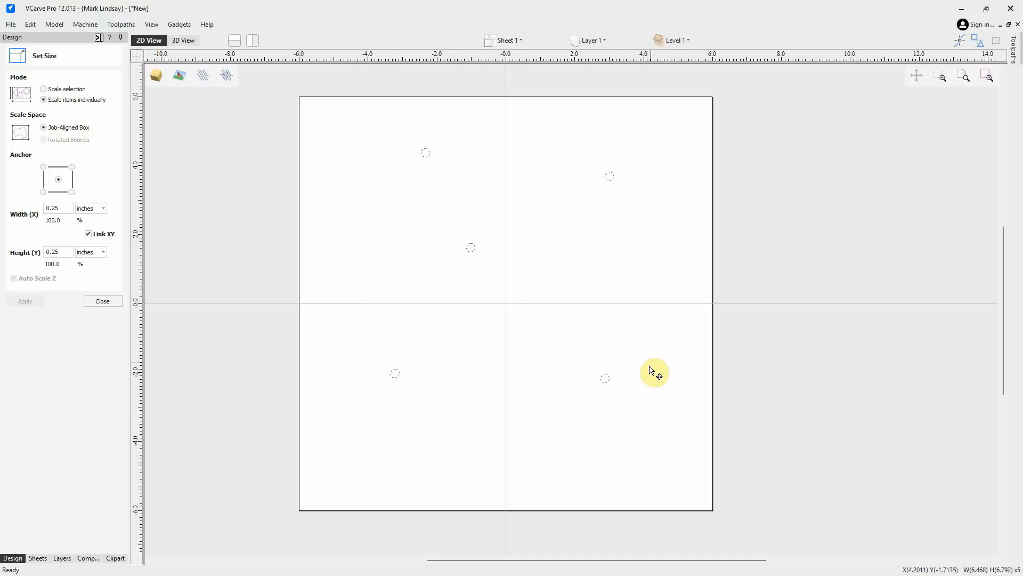
key(Escape)
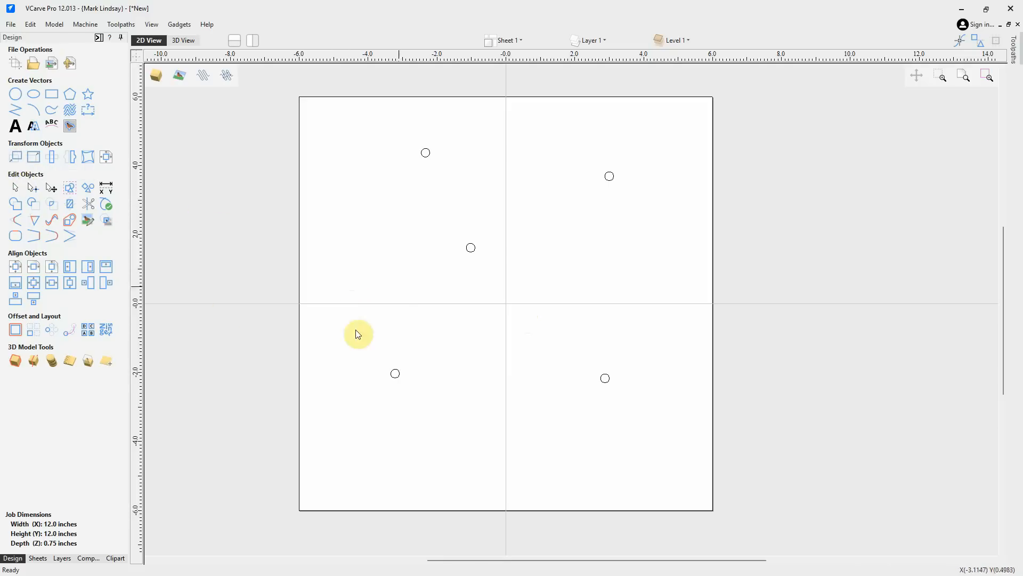
Select the upper-left circle and move it with Move Selection to absolute position X 0, Y 0
drag(428, 177, 458, 176)
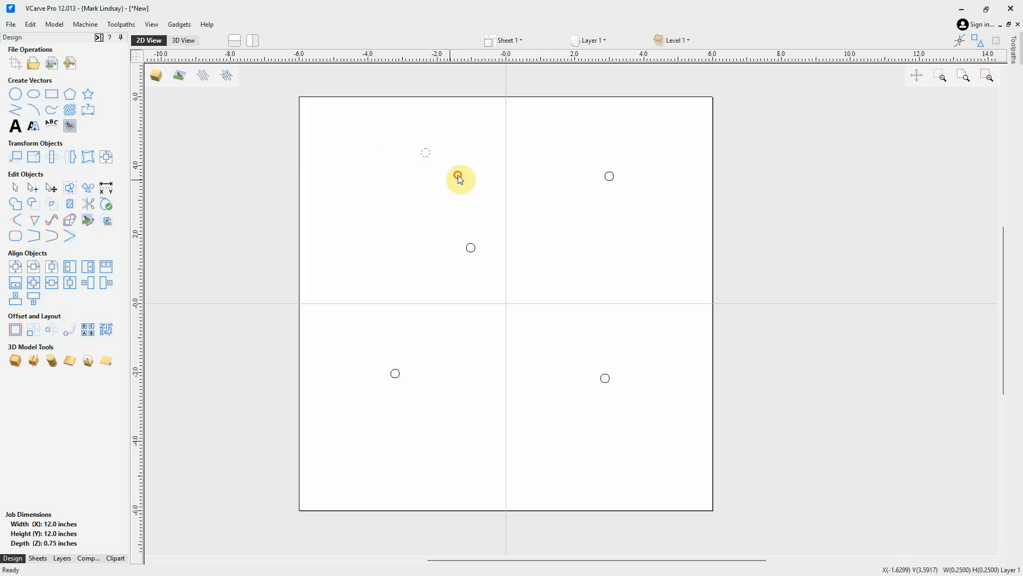
click(17, 158)
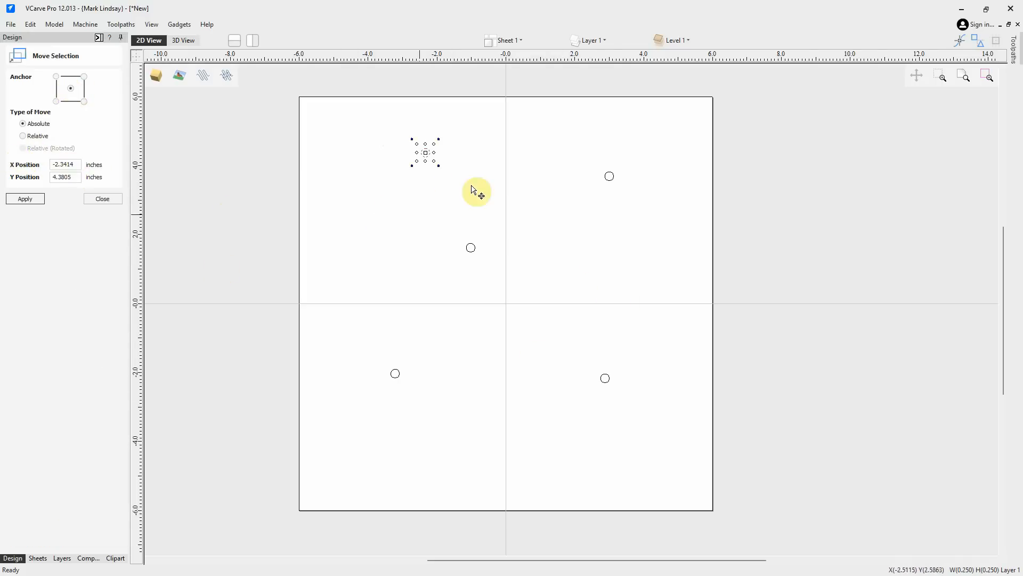
drag(79, 164, 52, 164)
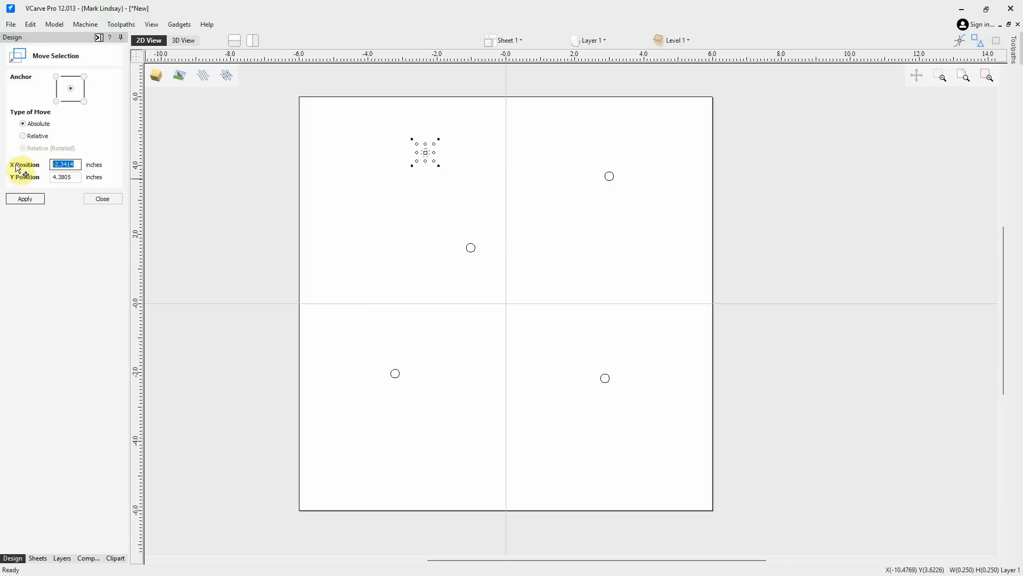
text(0)
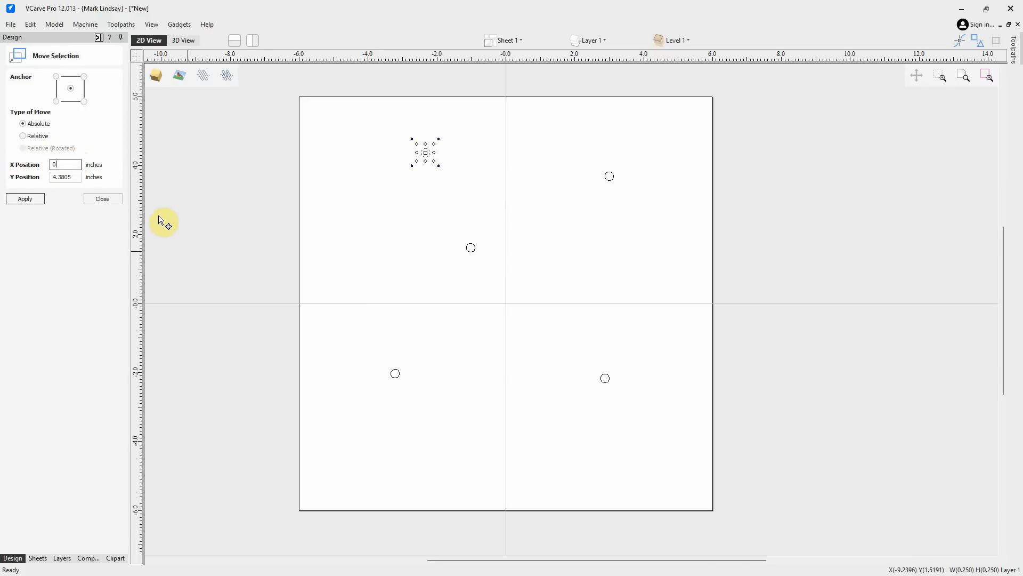
double_click(73, 177)
text(0)
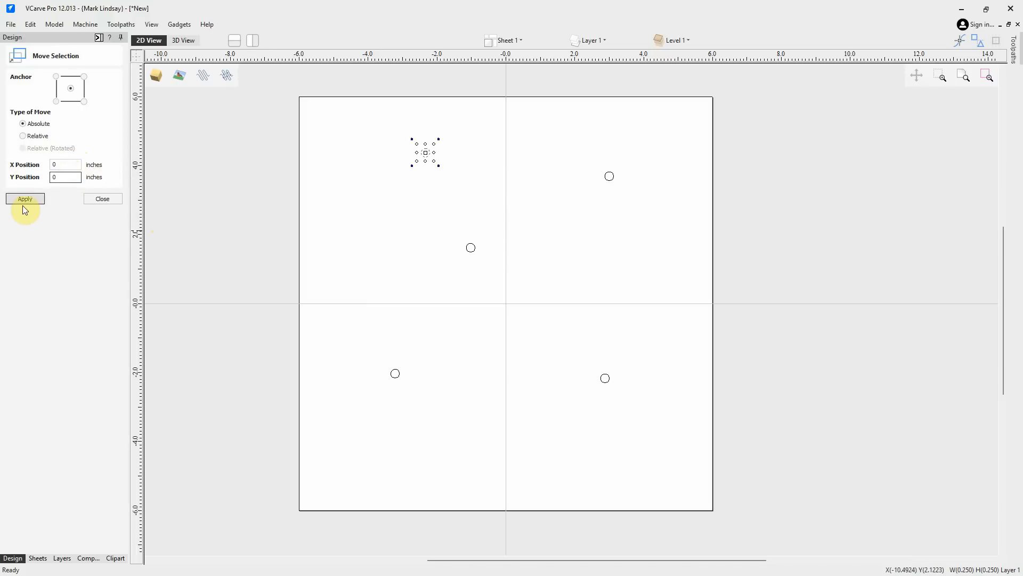
click(25, 199)
Select the lower-left circle, move it relatively by 2 inches in X and Y, then close Move Selection
click(473, 381)
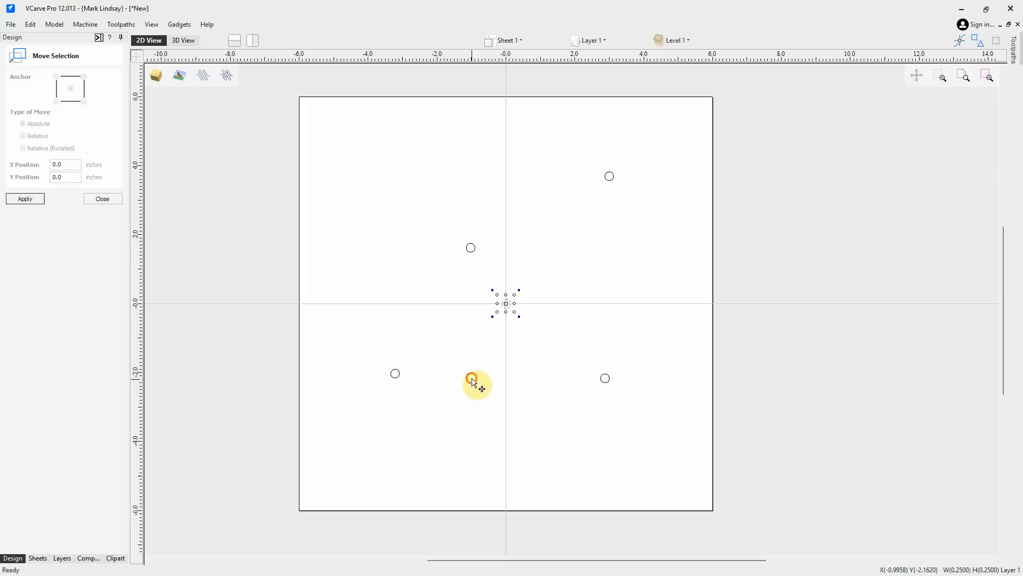
drag(404, 347, 341, 409)
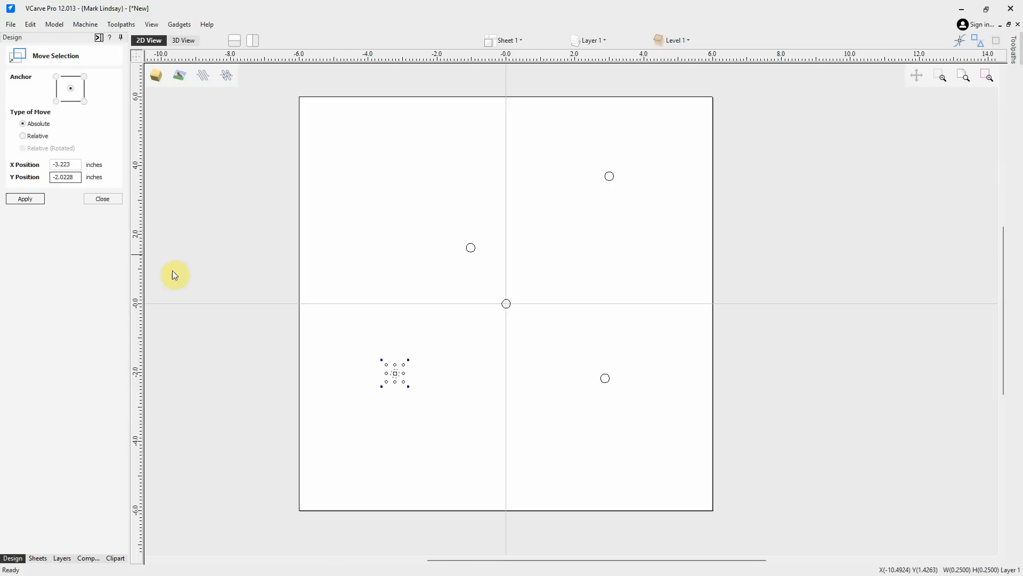
click(33, 137)
double_click(64, 164)
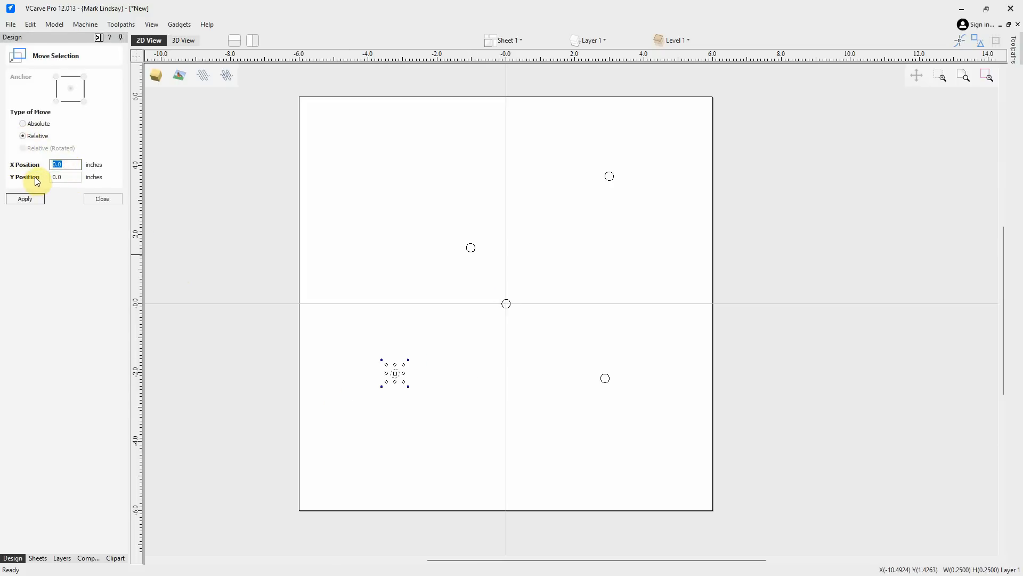
text(2)
double_click(70, 177)
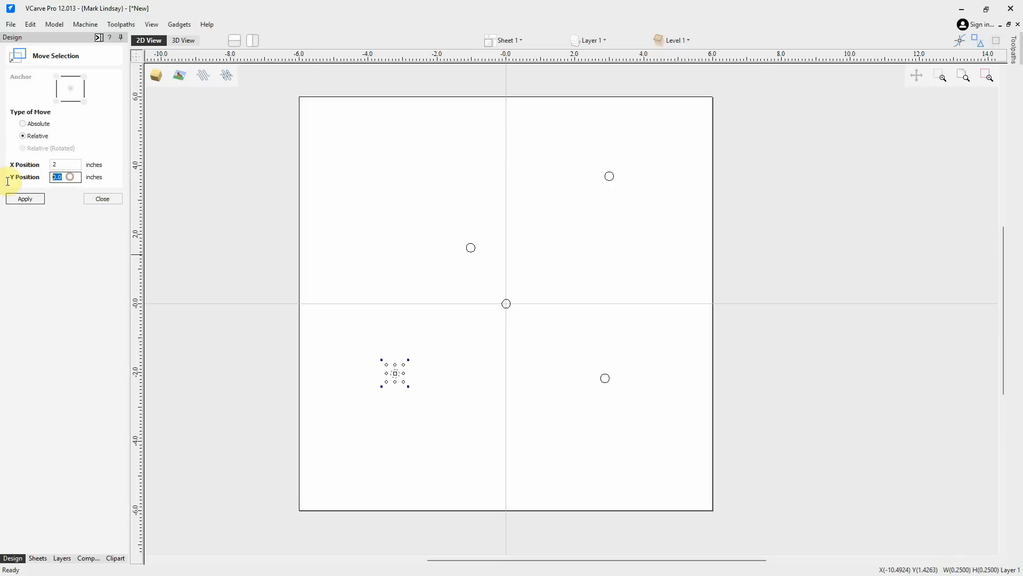
click(28, 200)
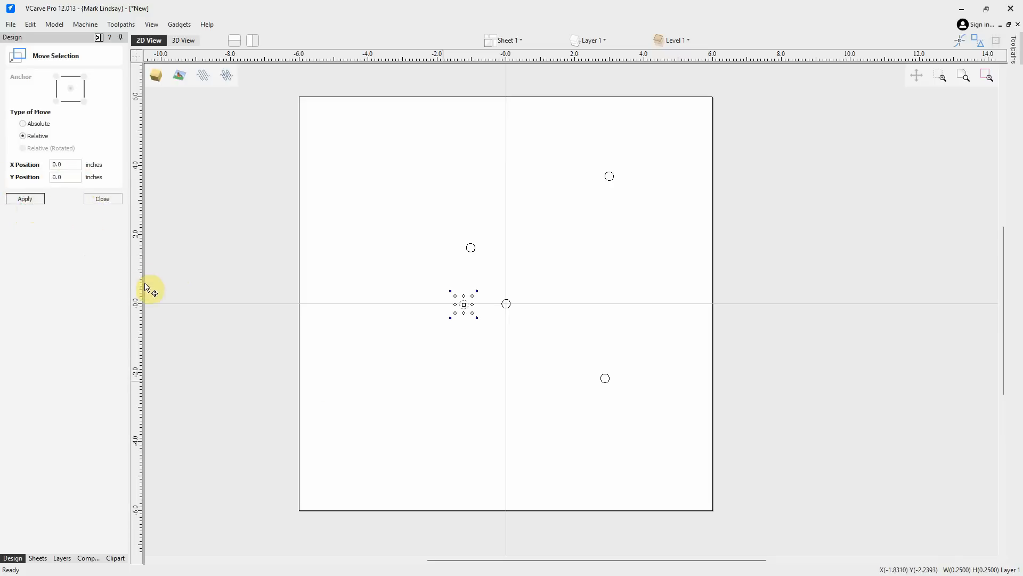
click(445, 355)
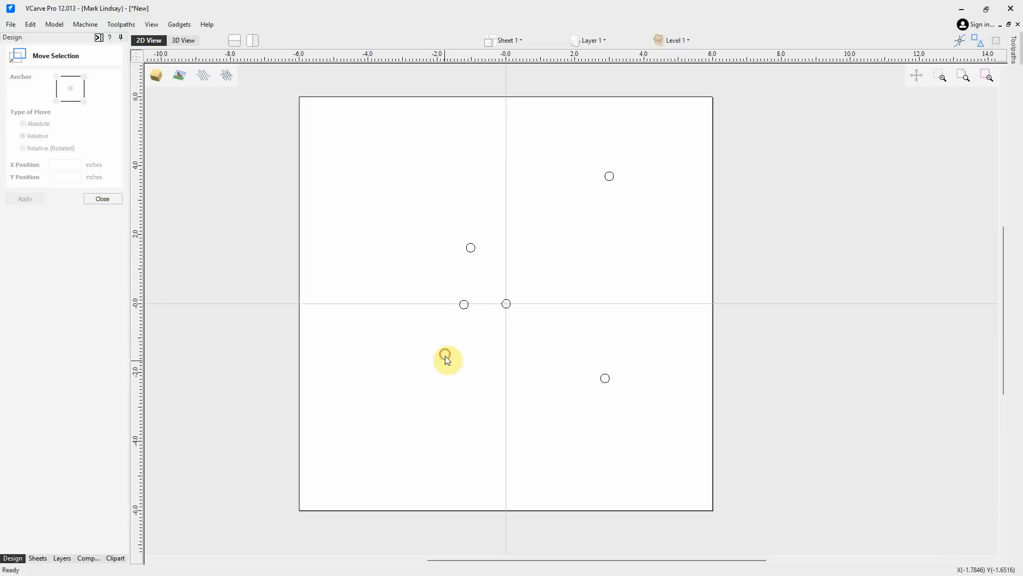
click(97, 201)
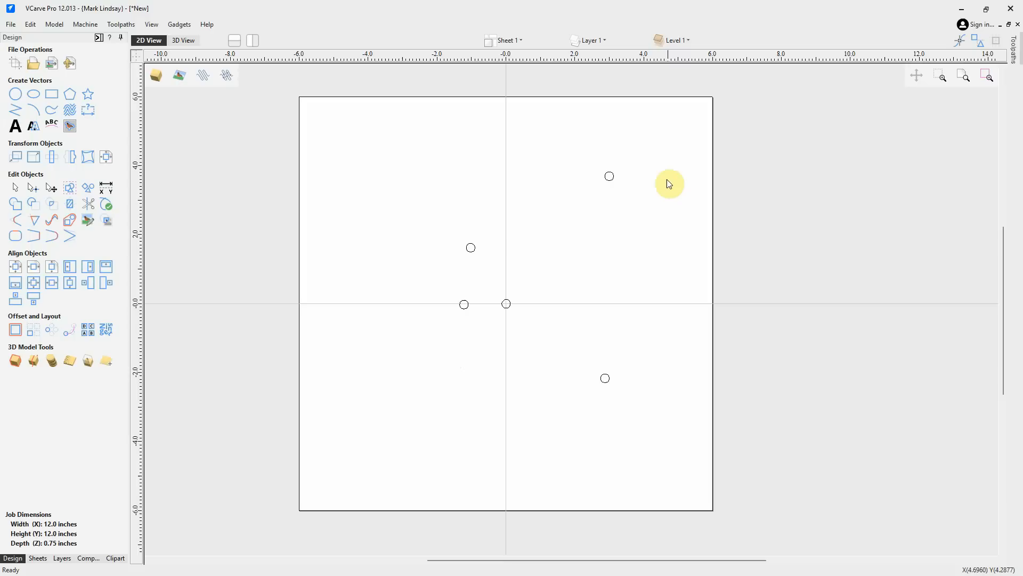
Select the upper-right circle and scale it to 0.5 inches wide with linked XY in Set Size
drag(669, 148, 569, 215)
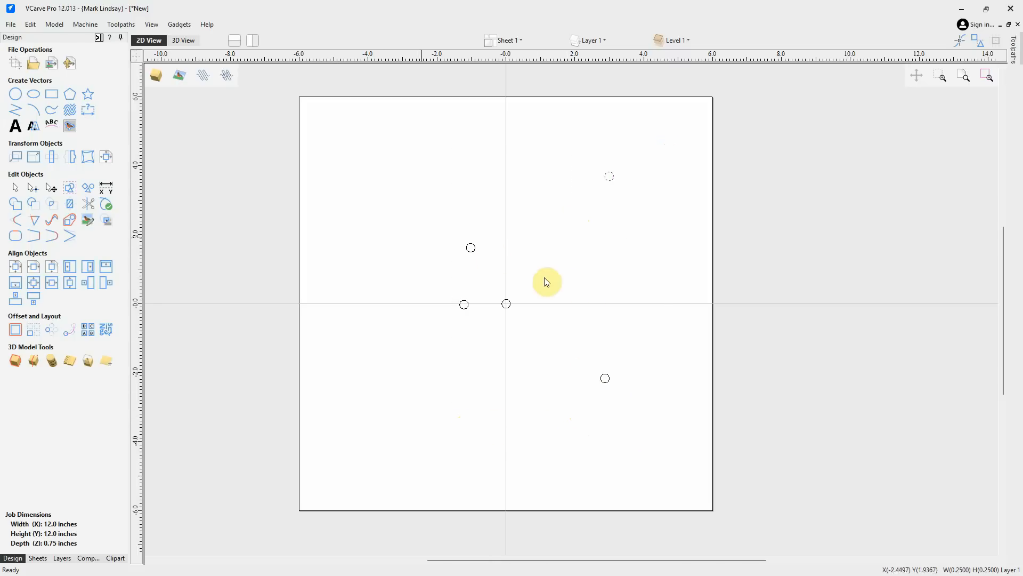
click(31, 163)
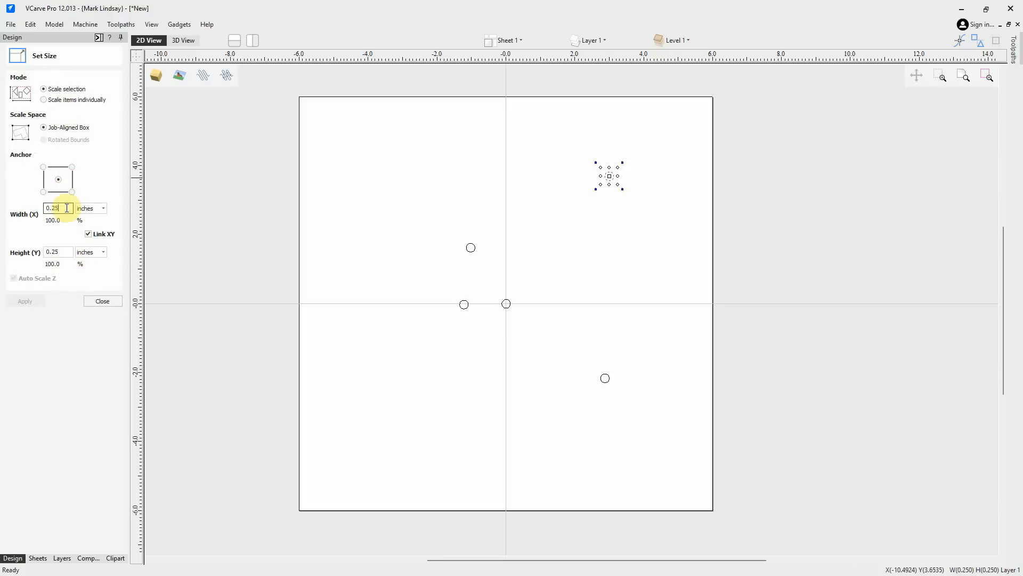
drag(65, 207, 45, 208)
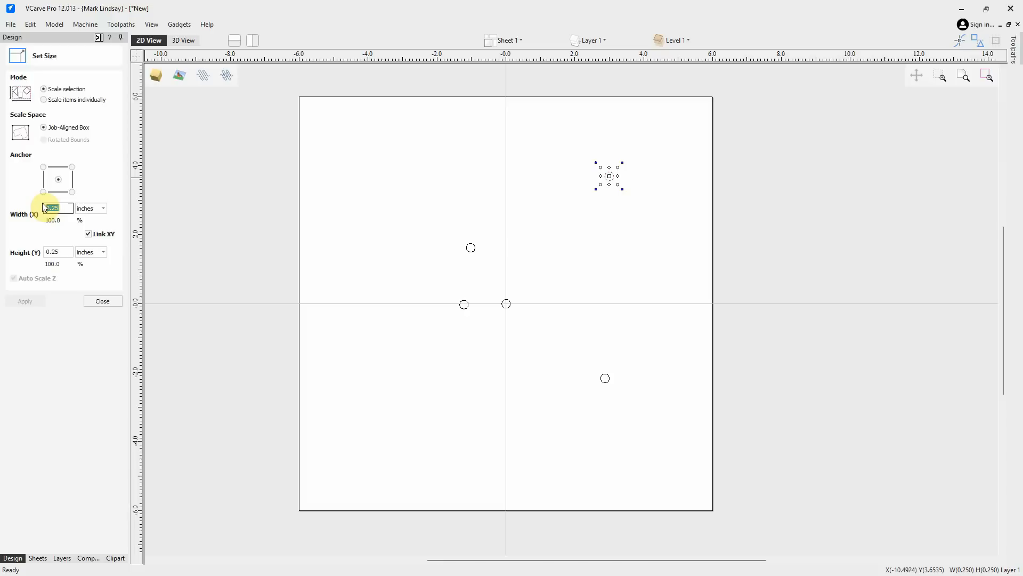
text(.5)
click(24, 300)
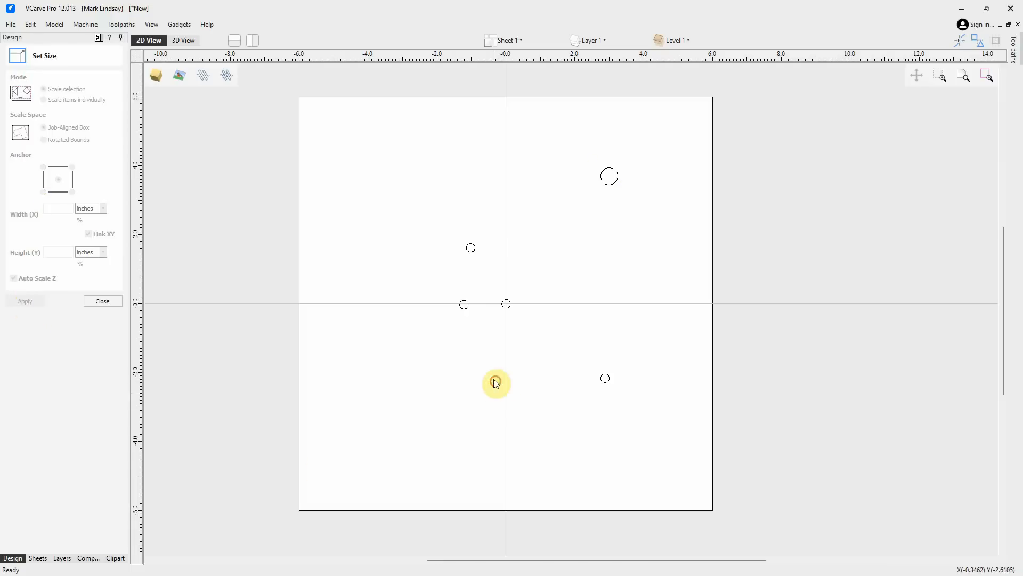
Select all five circles and scale items individually to 0.75 inches high with linked XY, then close Set Size
drag(663, 130, 372, 419)
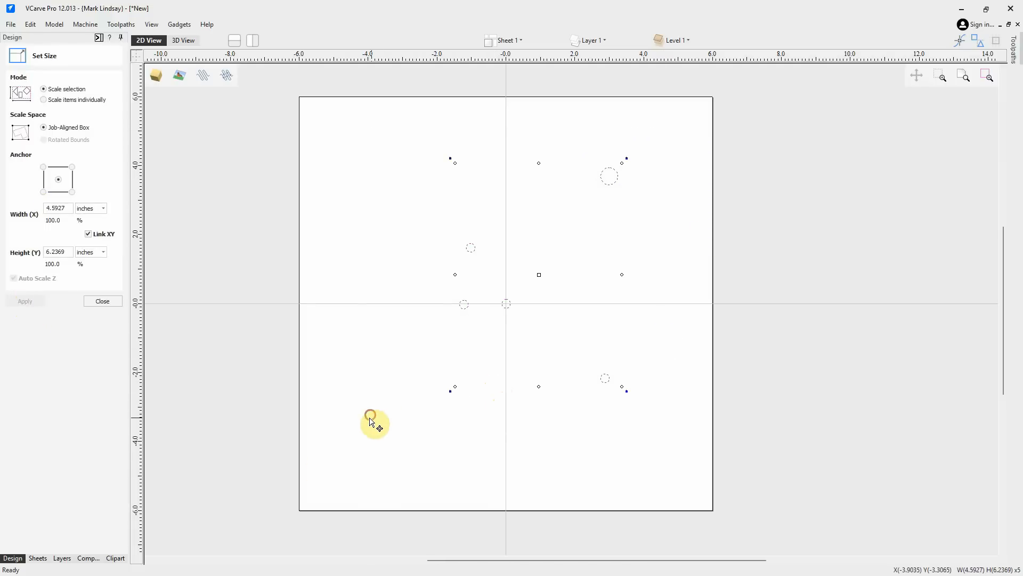
click(43, 100)
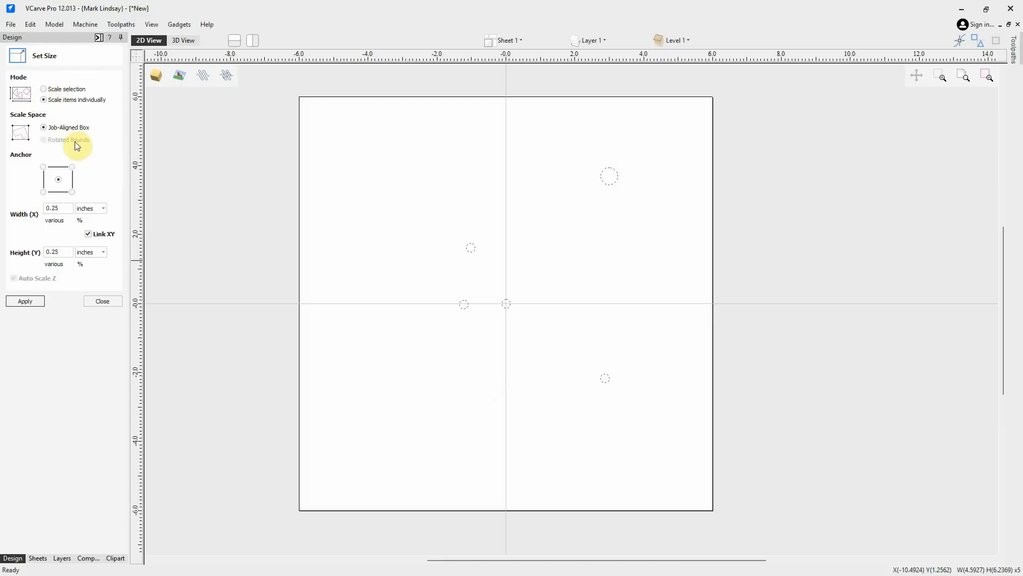
double_click(60, 253)
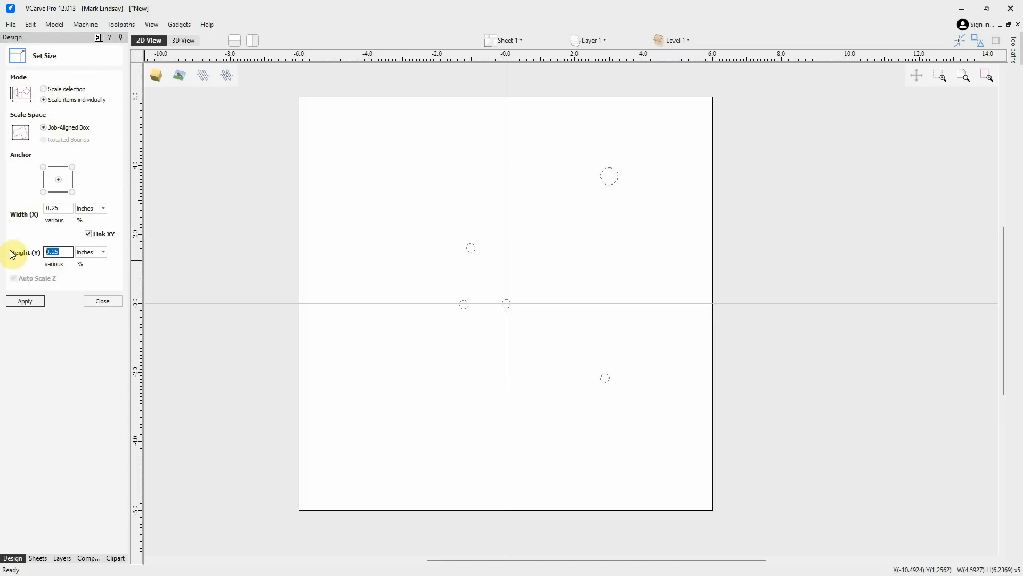
text(.7)
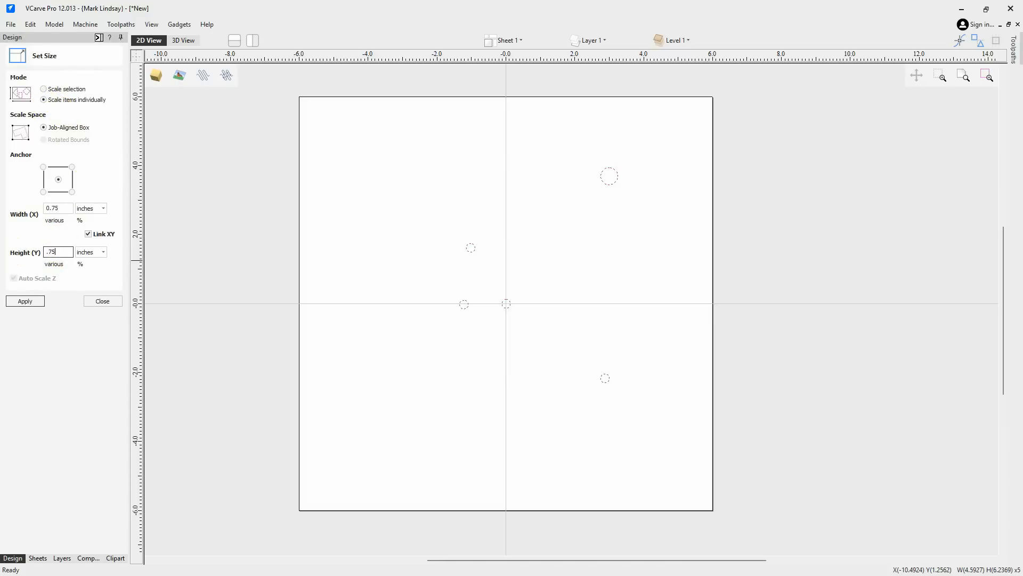
click(22, 302)
click(425, 409)
click(103, 301)
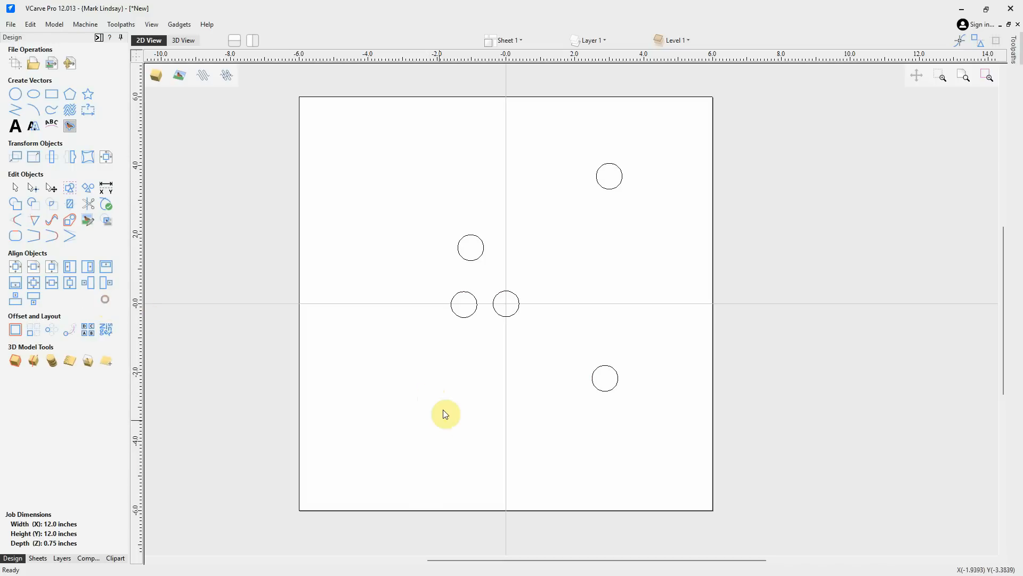